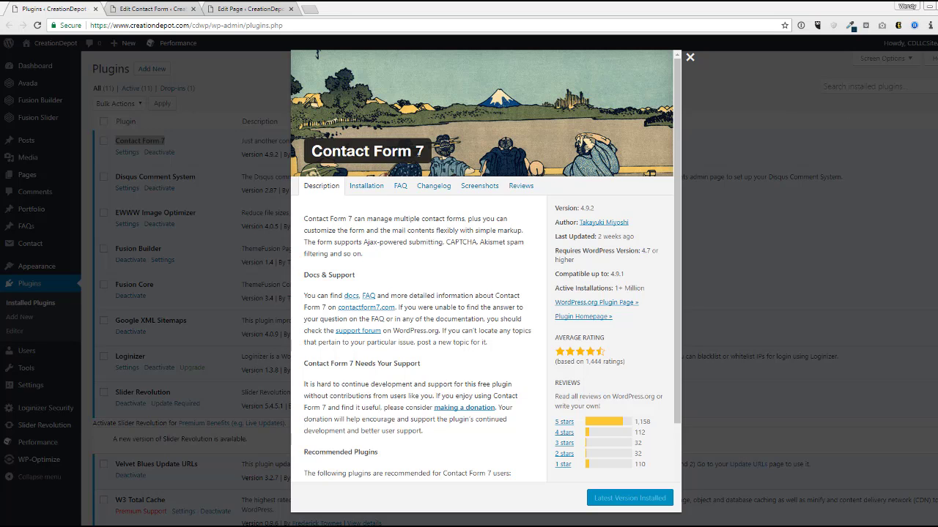
- Highlight and then deselect the Contact Form 7 name in its plugin details window
mouse_move(416, 152)
left_mouse_down()
mouse_move(319, 151)
mouse_move(425, 152)
left_mouse_up()
left_click(340, 152)
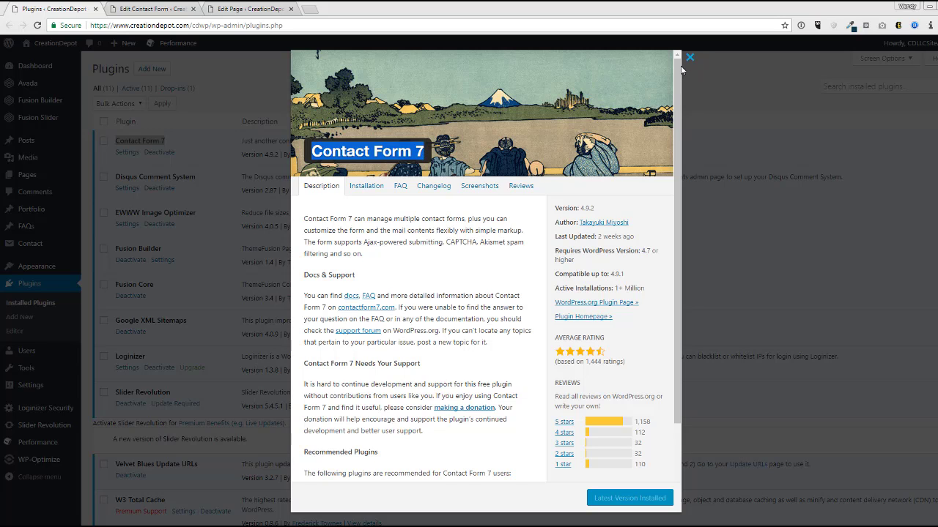
left_click(498, 270)
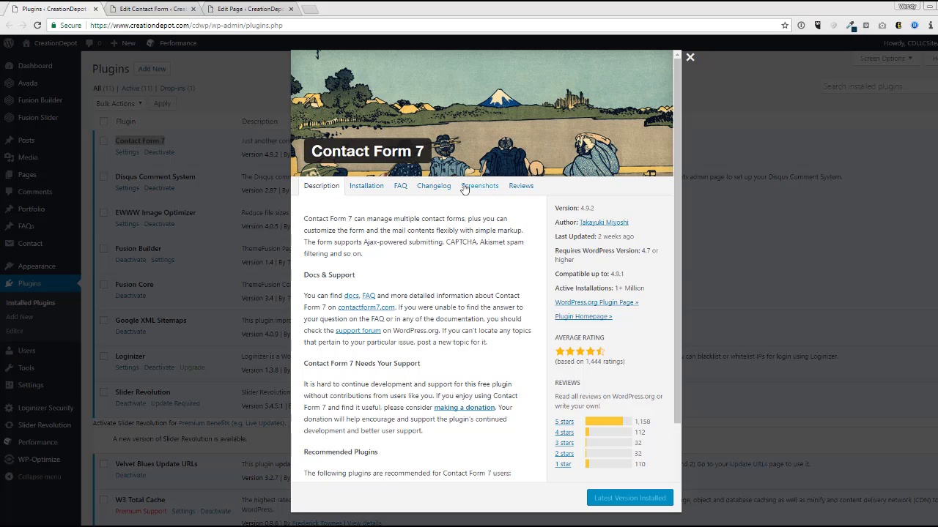
- Close the plugin details and search Add Plugins for 'contact form 7', confirming it shows Active
left_click(690, 60)
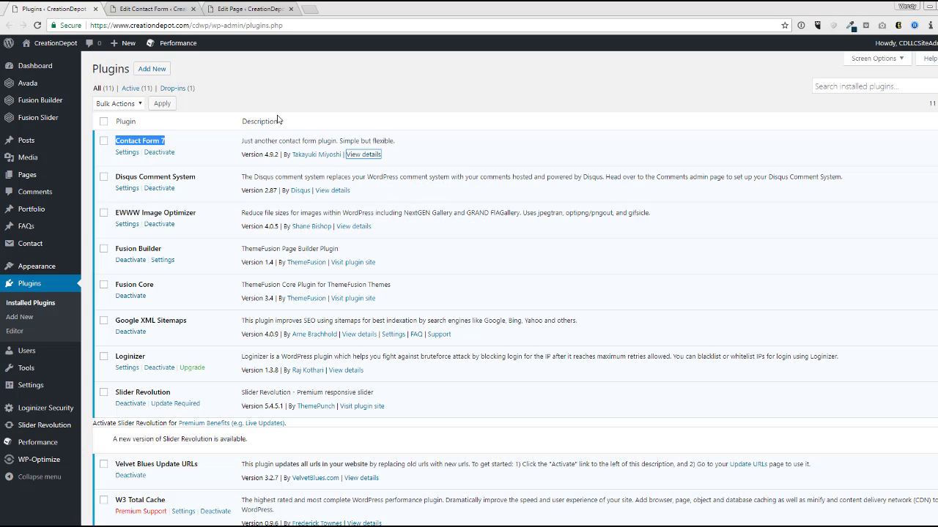
left_click(156, 73)
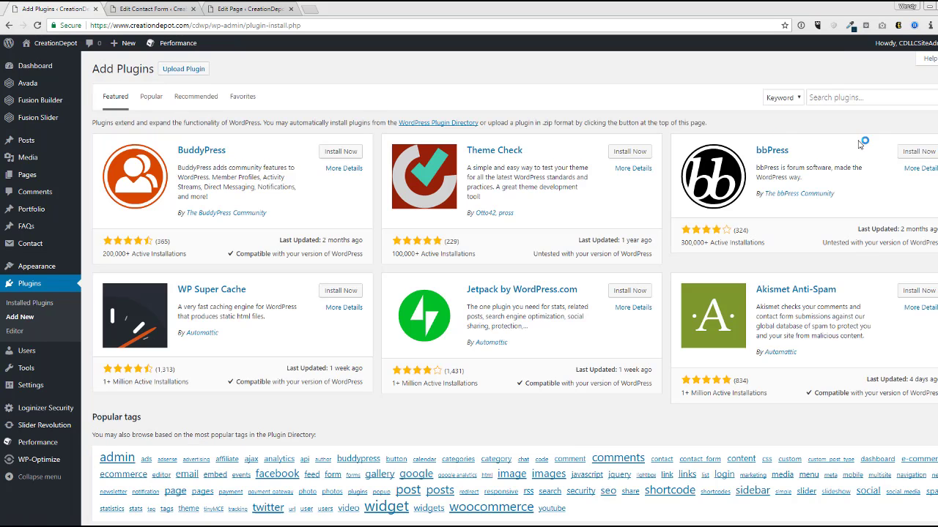
type("contact form 7")
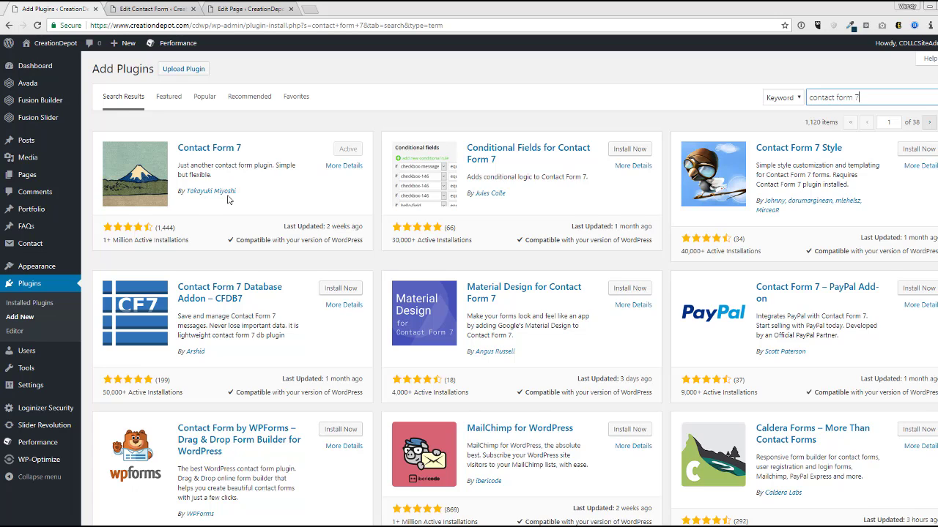
left_click(329, 198)
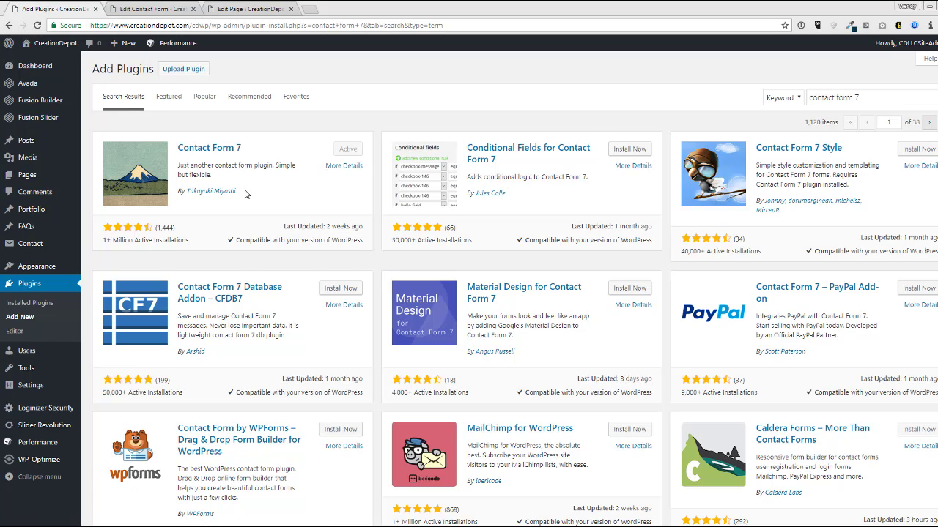
- Create a contact form titled 'About Page Contact Form' with the default field template and save it
left_click(43, 248)
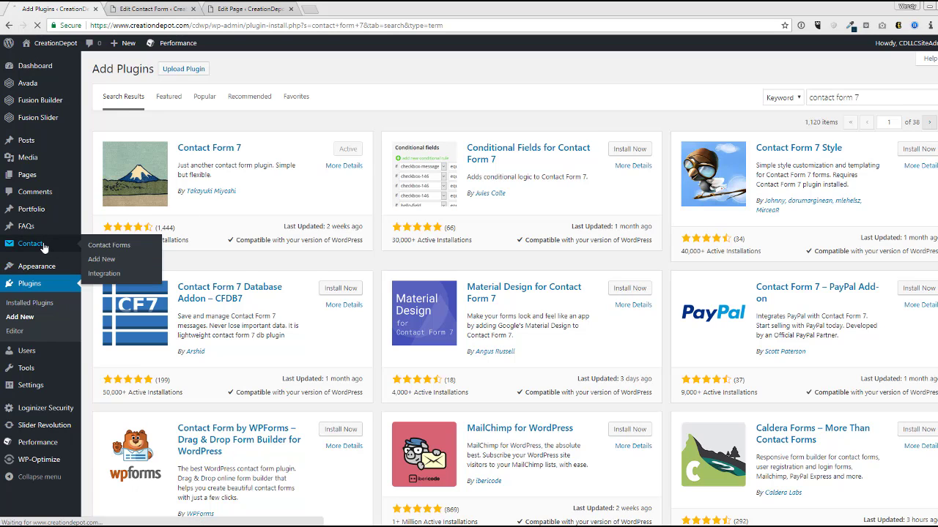
left_click(144, 10)
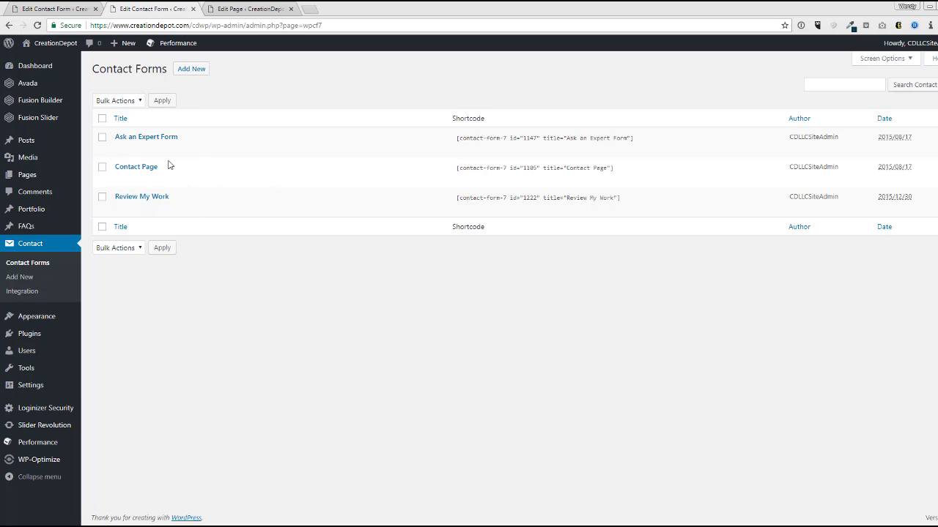
left_click(192, 68)
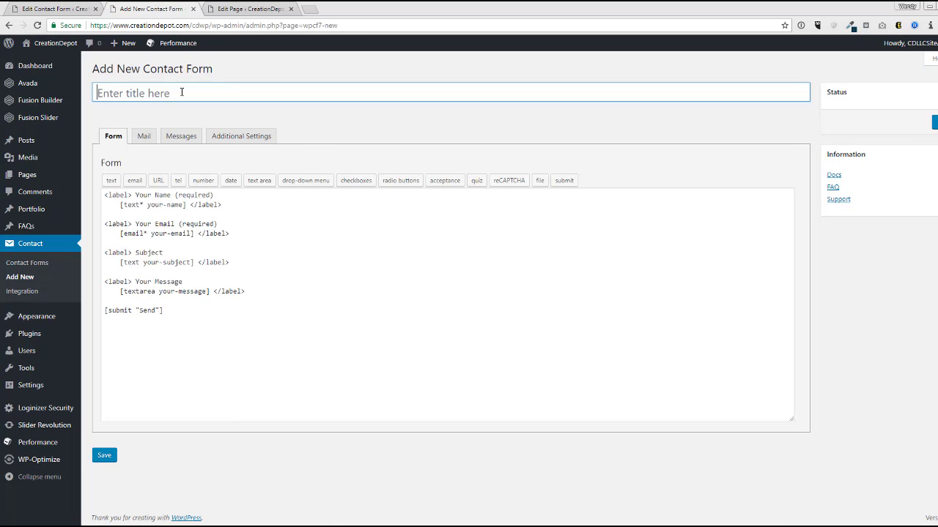
type("About Page Contact Form")
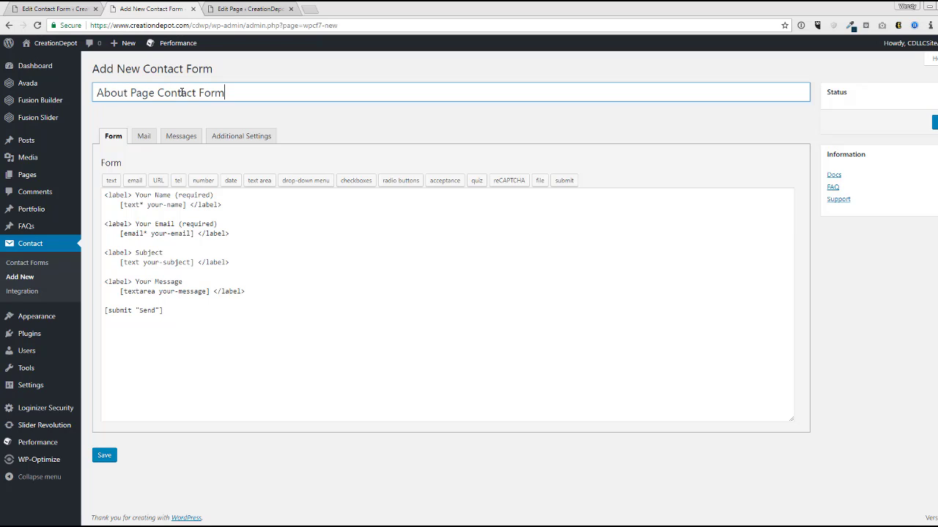
left_click(362, 214)
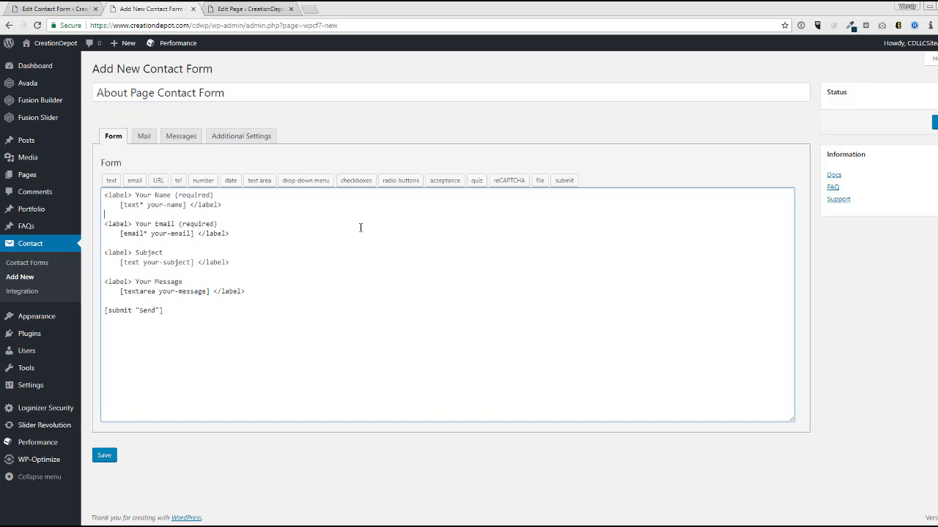
left_click_drag(139, 195, 209, 318)
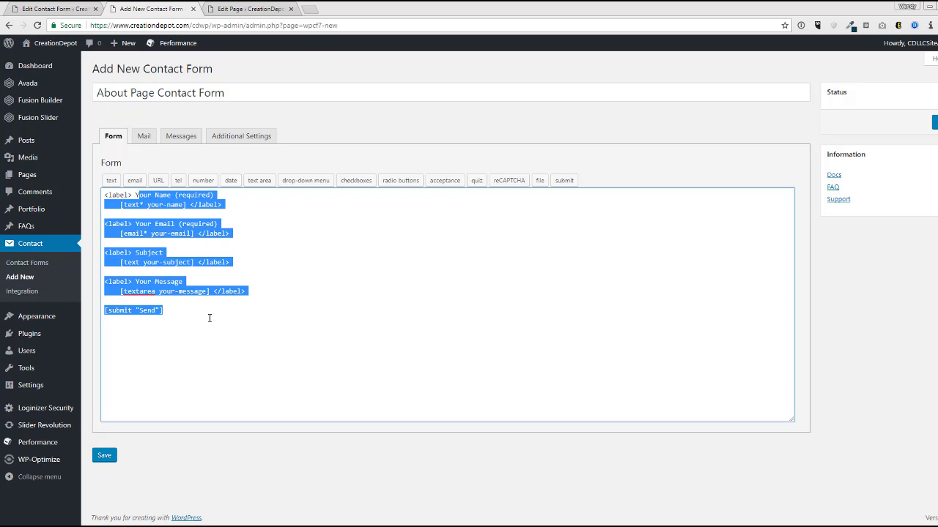
left_click(237, 309)
left_click(104, 454)
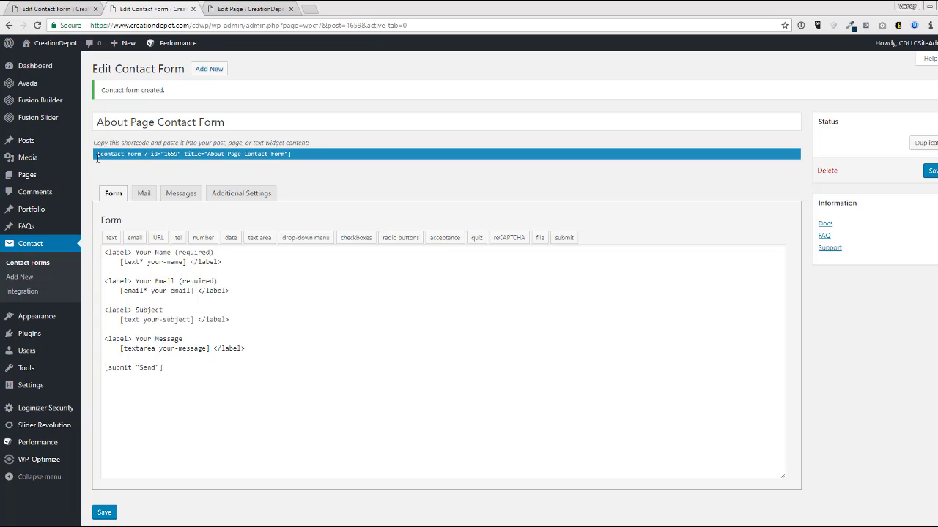
- Select and copy the About Page Contact Form shortcode
left_click(204, 155)
double_click(263, 153)
left_click(293, 154)
left_click_drag(286, 156, 98, 156)
key("ctrl+c")
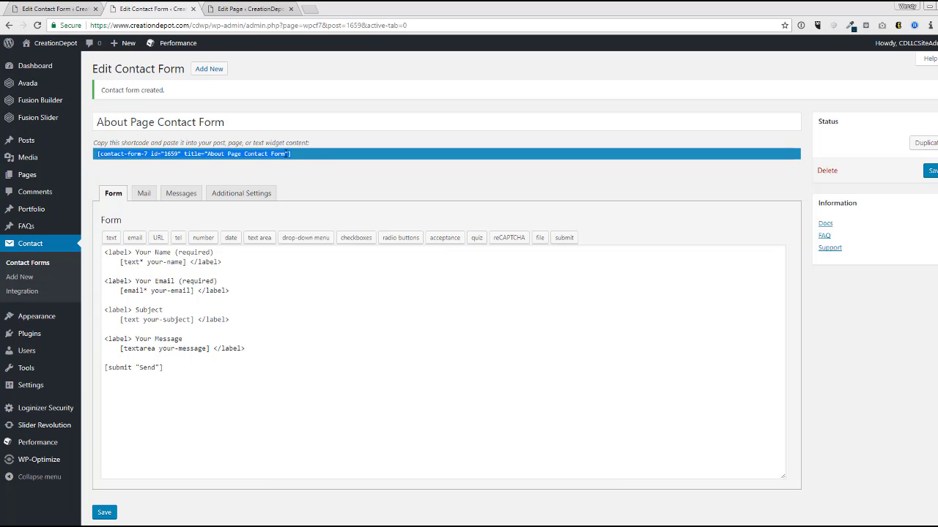
- Paste the shortcode on a new line at the end of the About page and update it
left_click(223, 10)
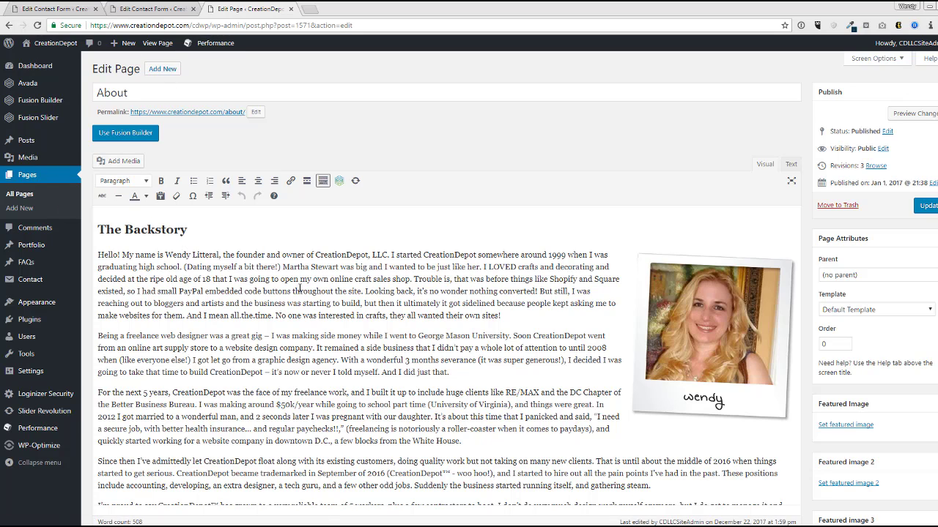
scroll(299, 287, "down", 5)
scroll(690, 315, "down", 1)
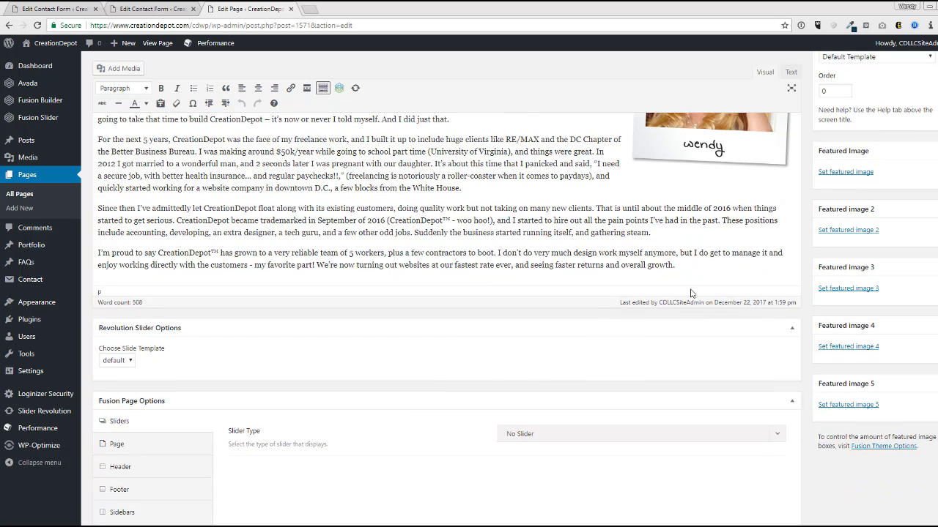
key("Return")
key("ctrl+v")
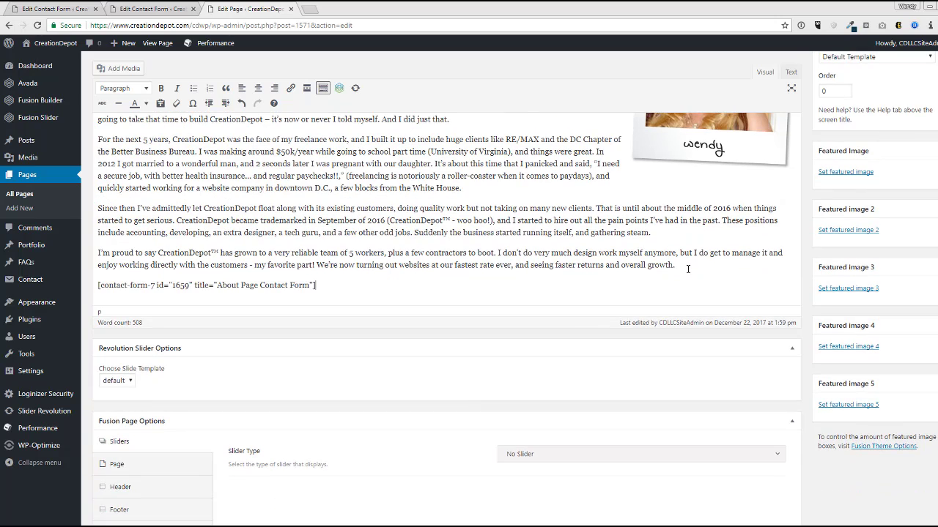
scroll(494, 402, "up", 5)
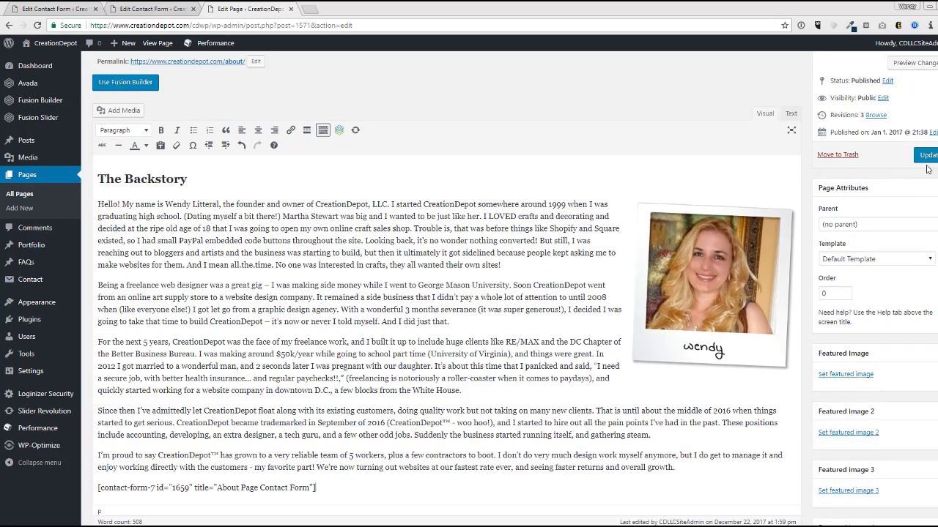
left_click(927, 157)
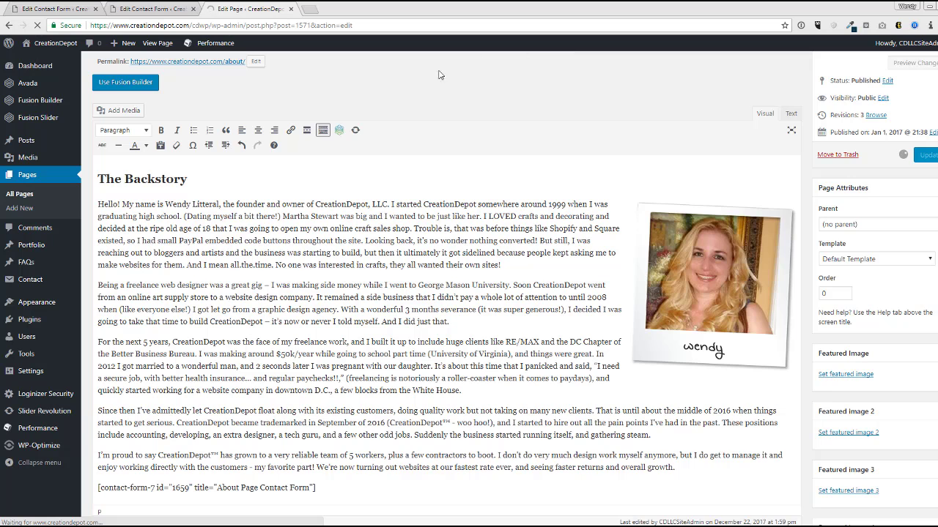
- Check the live About page's Your Name, Your Email, Subject and Your Message fields, then return to the form editor
scroll(293, 66, "up", 1)
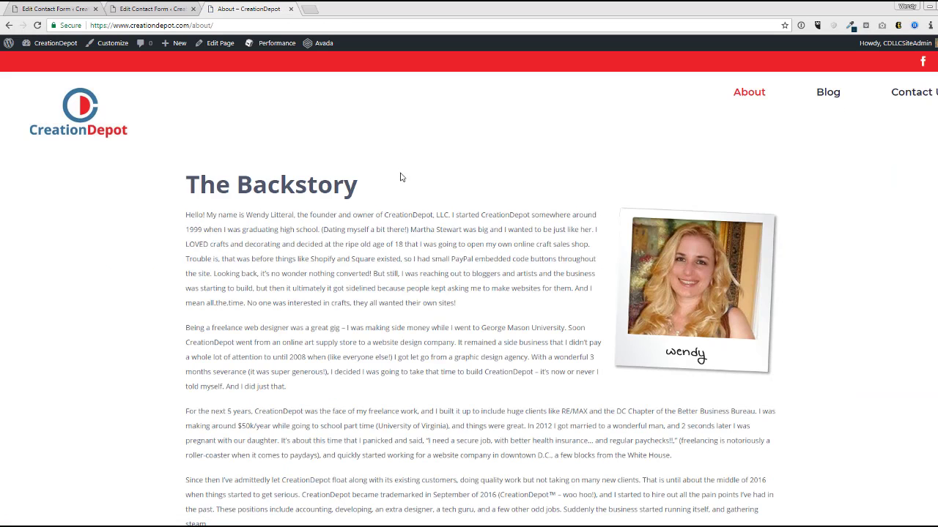
scroll(389, 198, "down", 3)
scroll(385, 198, "down", 4)
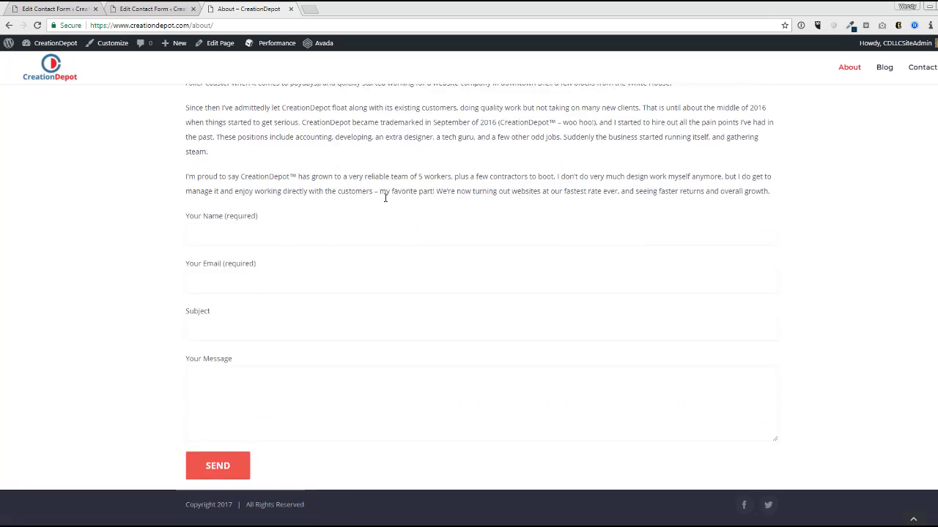
left_click_drag(186, 146, 230, 147)
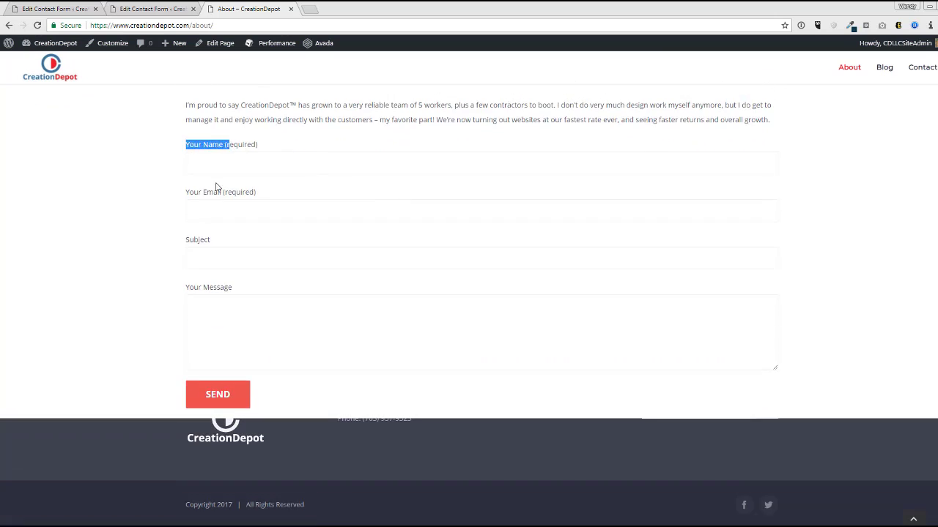
left_click_drag(218, 193, 215, 194)
left_click_drag(204, 239, 199, 240)
left_click_drag(205, 288, 220, 289)
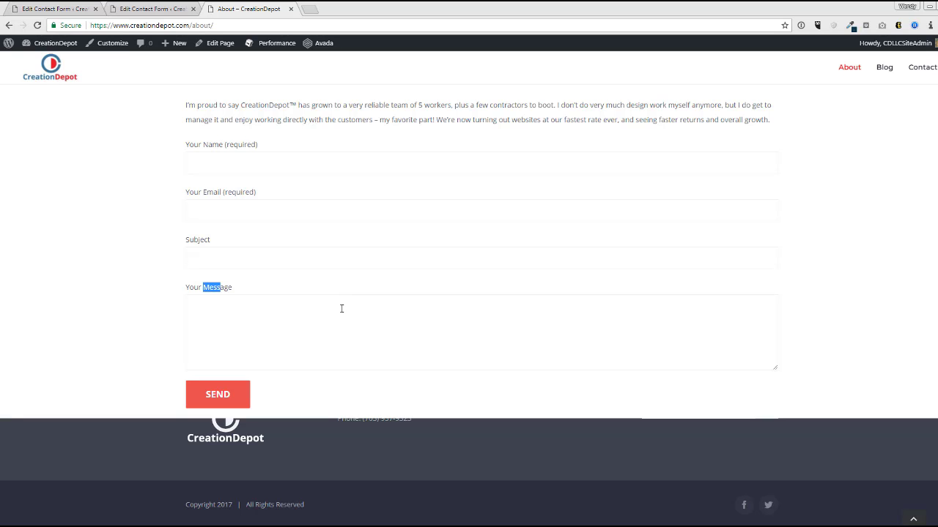
left_click(172, 10)
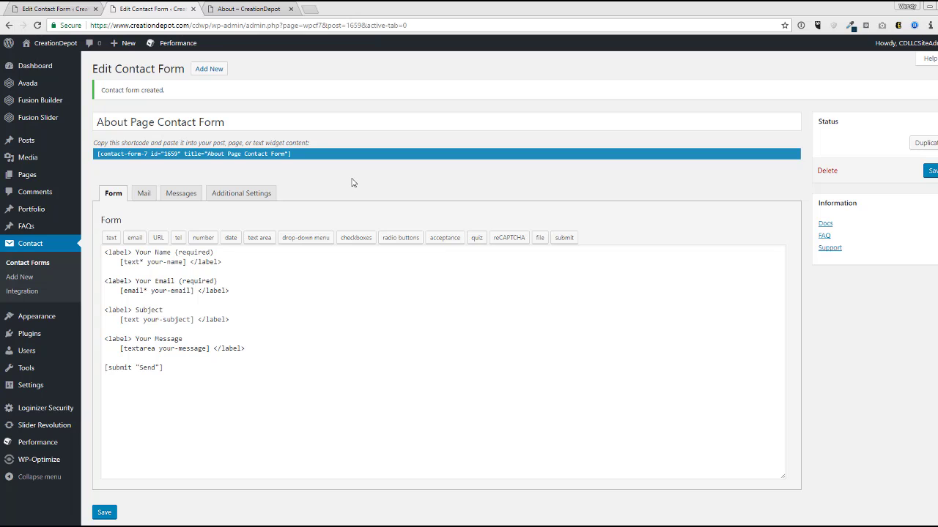
- Reopen the About Page Contact Form for editing from the Contact Forms list
left_click(35, 244)
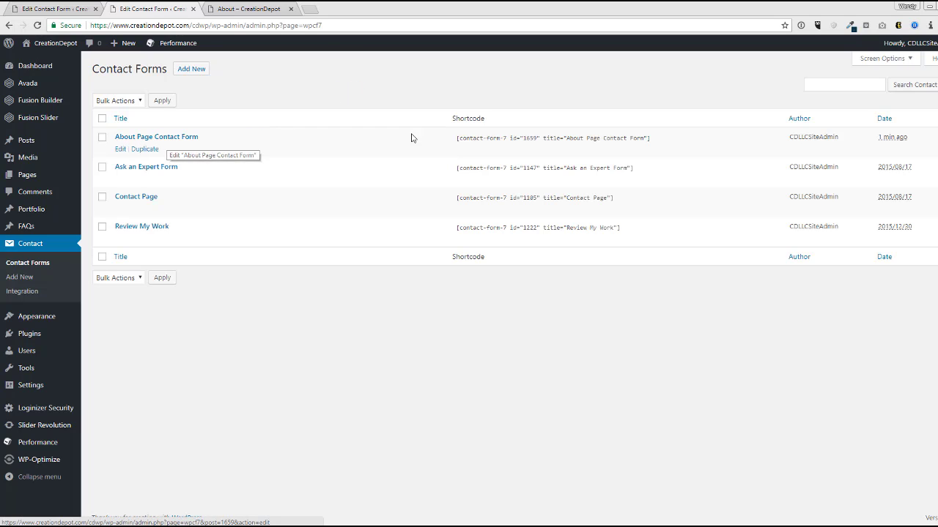
left_click_drag(456, 138, 639, 147)
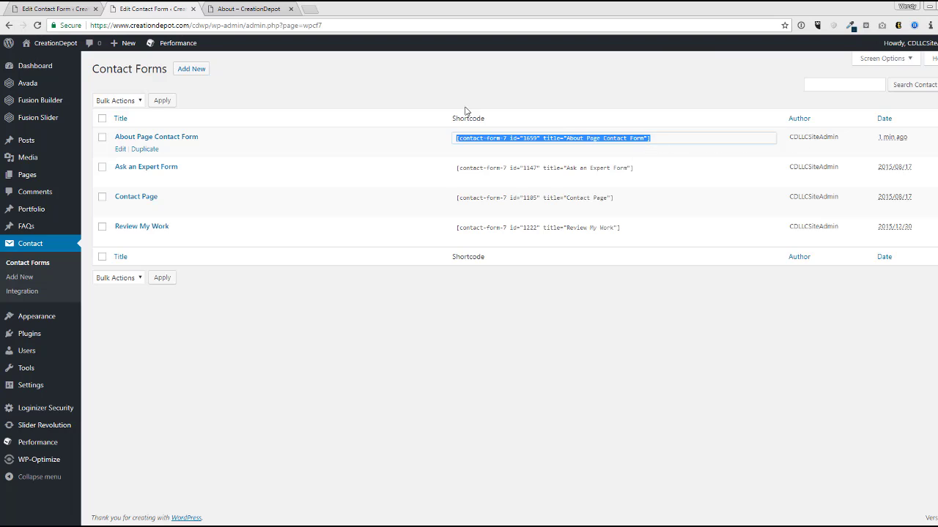
left_click(338, 94)
left_click(121, 149)
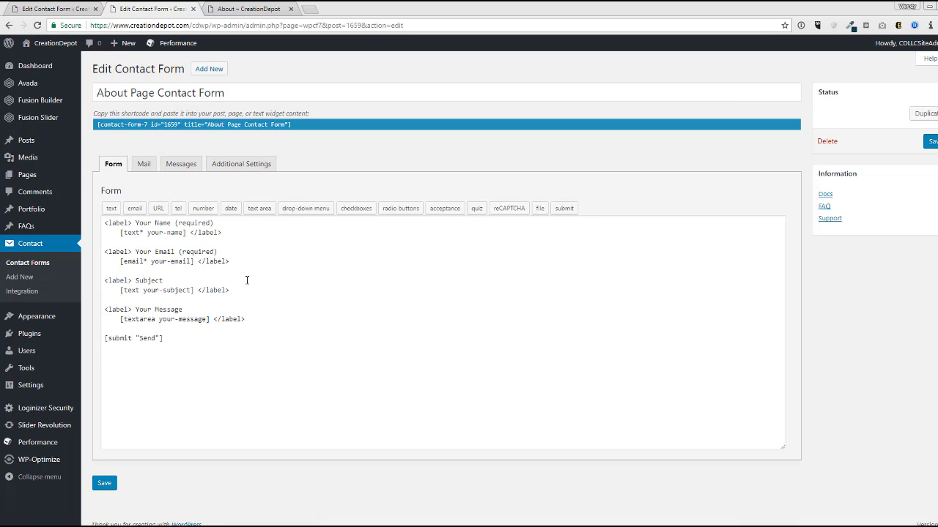
- Review the template's name, email, subject and message tags, then add blank lines after the message field
scroll(247, 280, "down", 1)
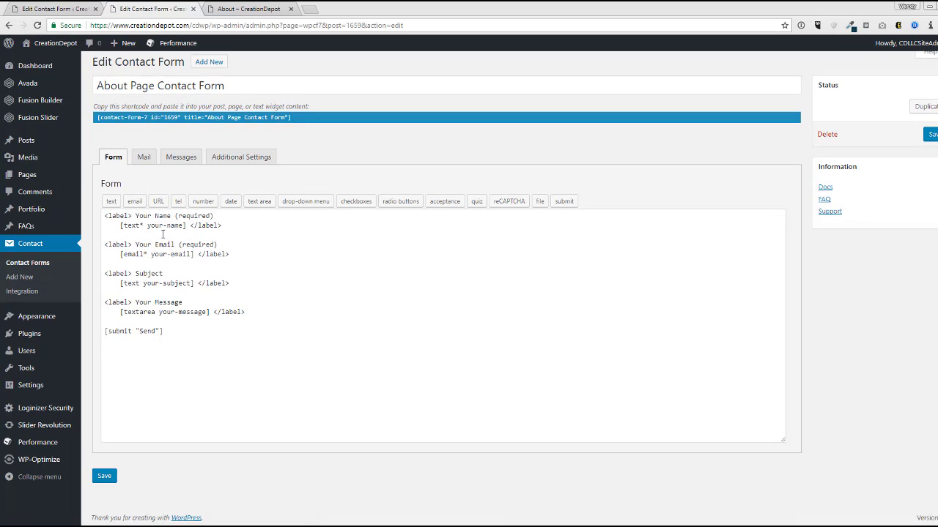
left_click_drag(136, 215, 191, 216)
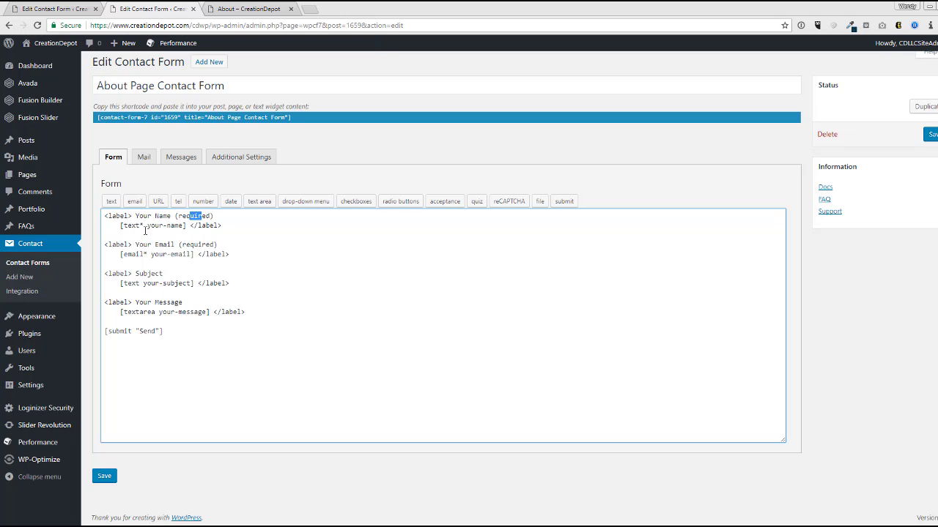
left_click(142, 224)
left_click_drag(120, 226, 185, 227)
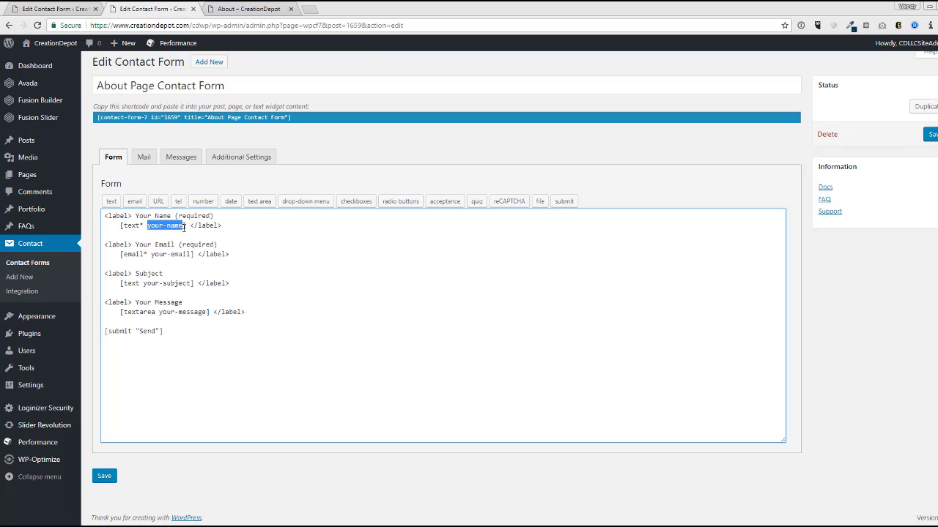
left_click_drag(178, 251, 150, 255)
left_click_drag(191, 283, 144, 286)
left_click_drag(200, 315, 162, 313)
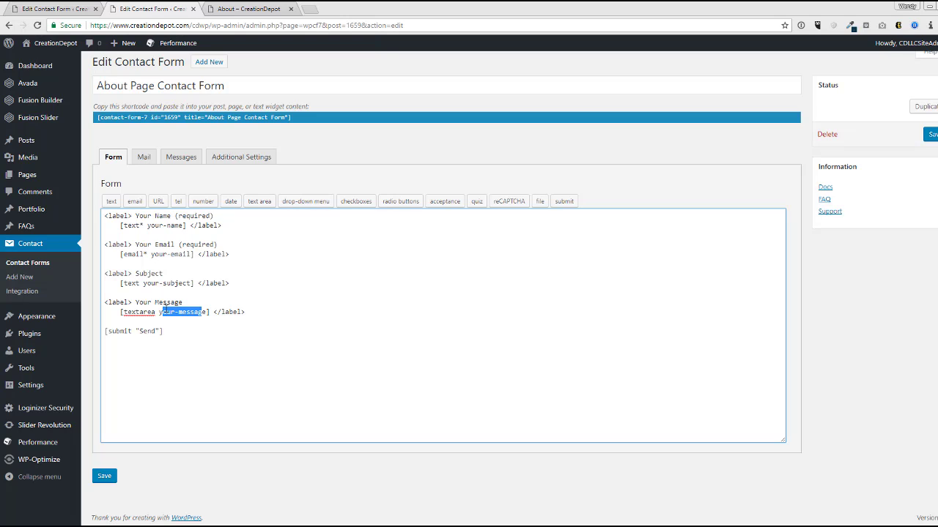
left_click(212, 347)
left_click_drag(203, 335, 99, 210)
left_click(243, 312)
key("Return")
key("Return")
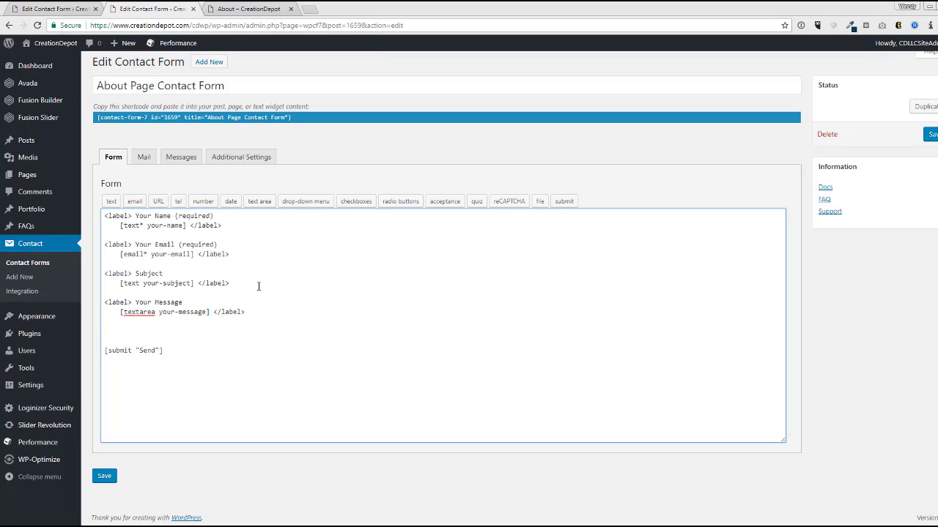
key("Return")
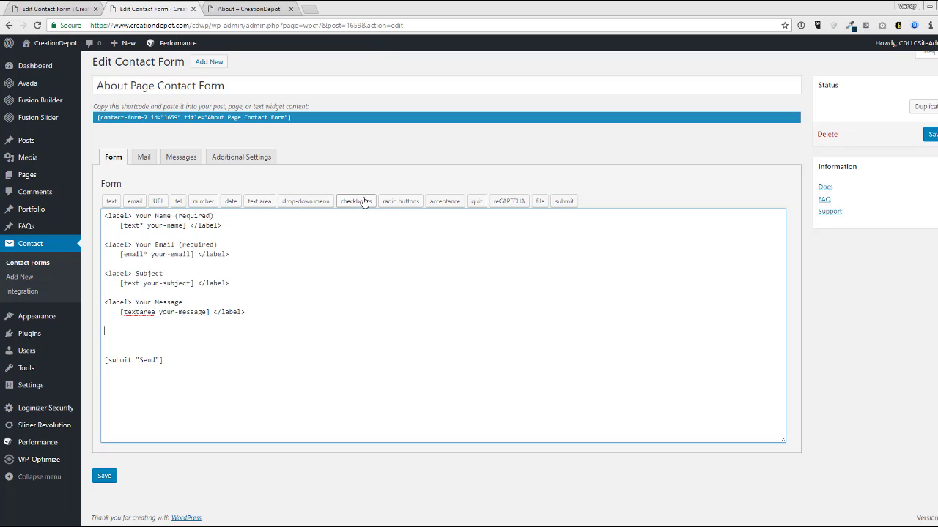
- In the radio buttons generator, enter the options yes, no and maybe
left_click(401, 202)
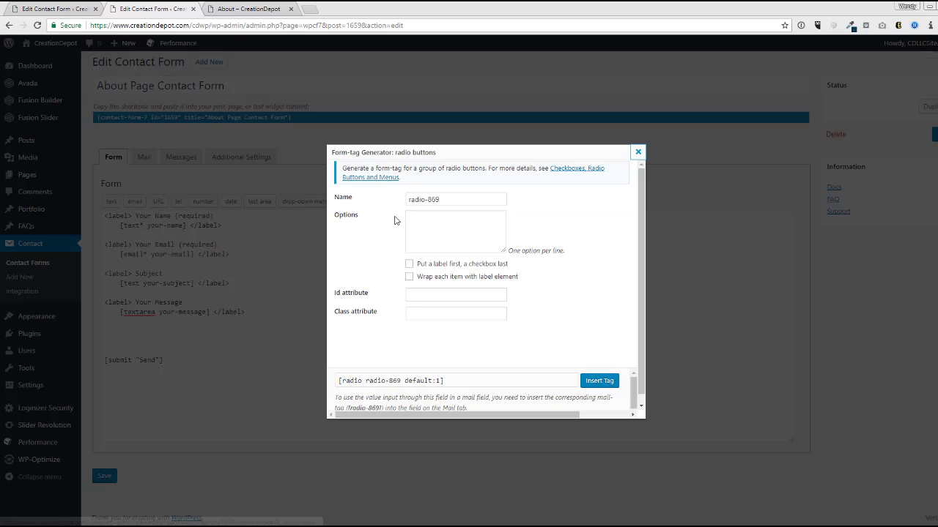
left_click(447, 201)
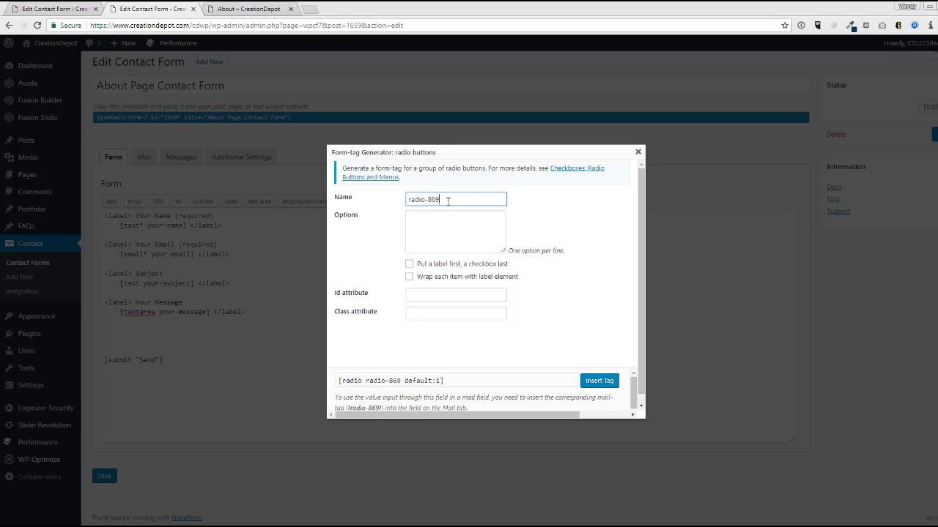
left_click_drag(448, 201, 406, 200)
left_click(465, 241)
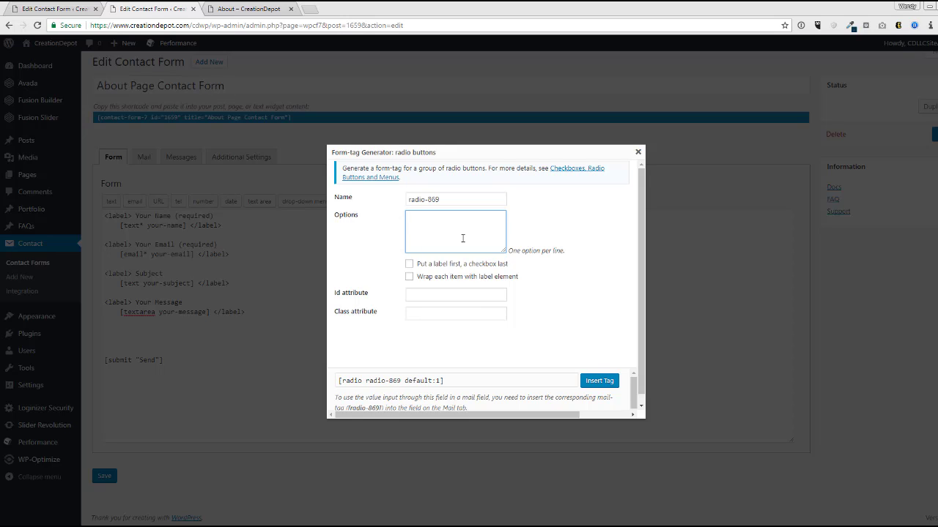
type("yes")
key("Return")
type("no ")
type("maybe")
double_click(427, 237)
left_click(340, 381)
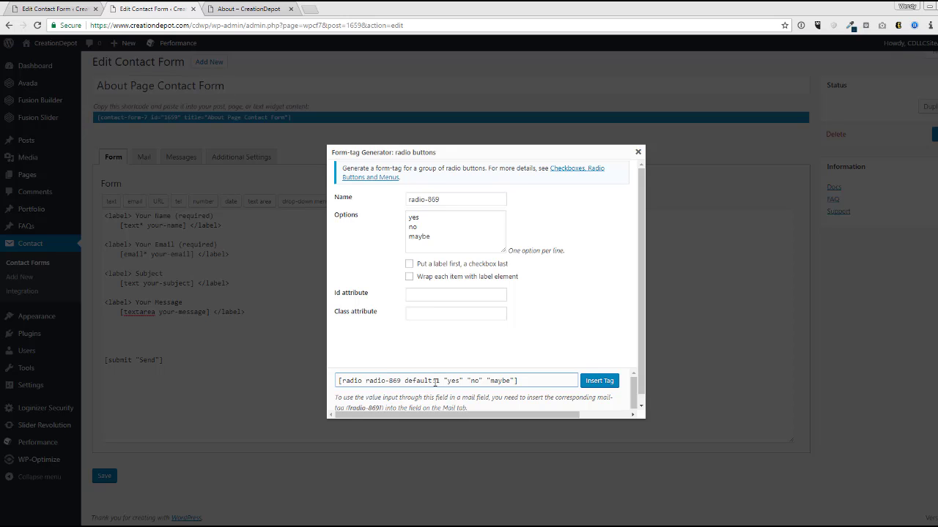
- Insert the radio-869 tag with yes, no and maybe into the template above the submit button
left_click(450, 348)
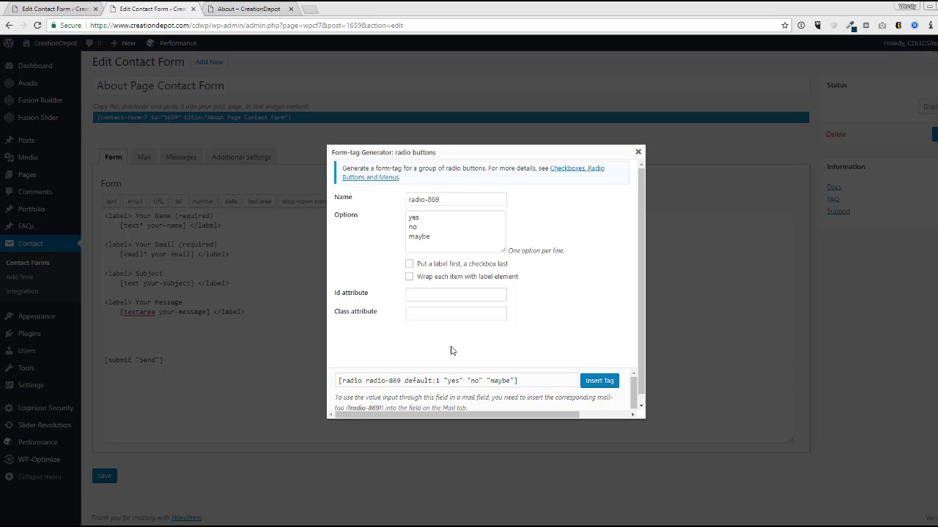
left_click(458, 223)
left_click(446, 334)
left_click(599, 380)
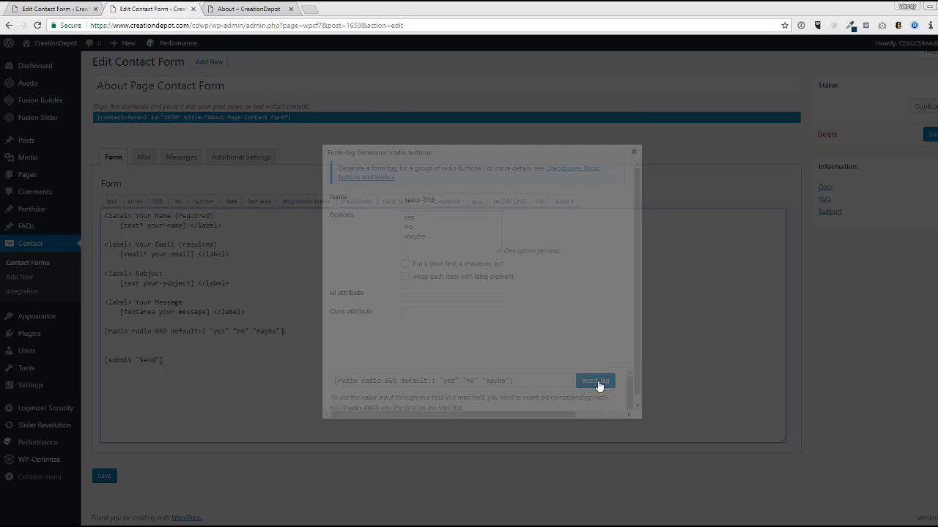
left_click_drag(296, 331, 96, 335)
left_click(104, 331)
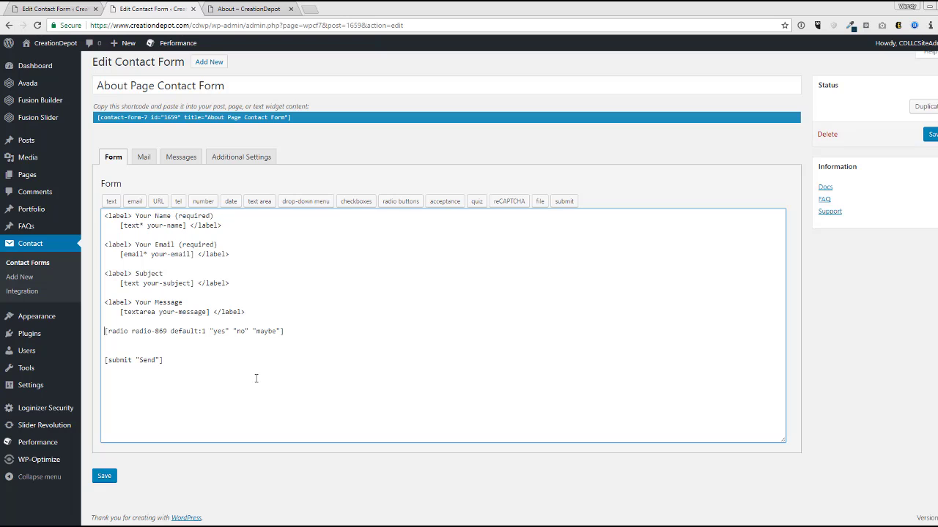
- Add the line 'Will I have a merry Christmas?' above the radio tag and save the form
type("Will I have a ")
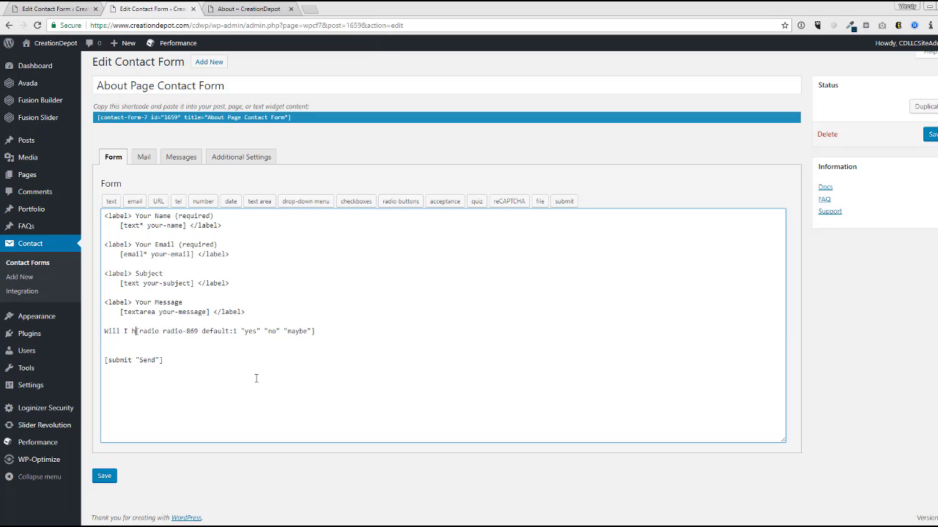
type("merry Christmas")
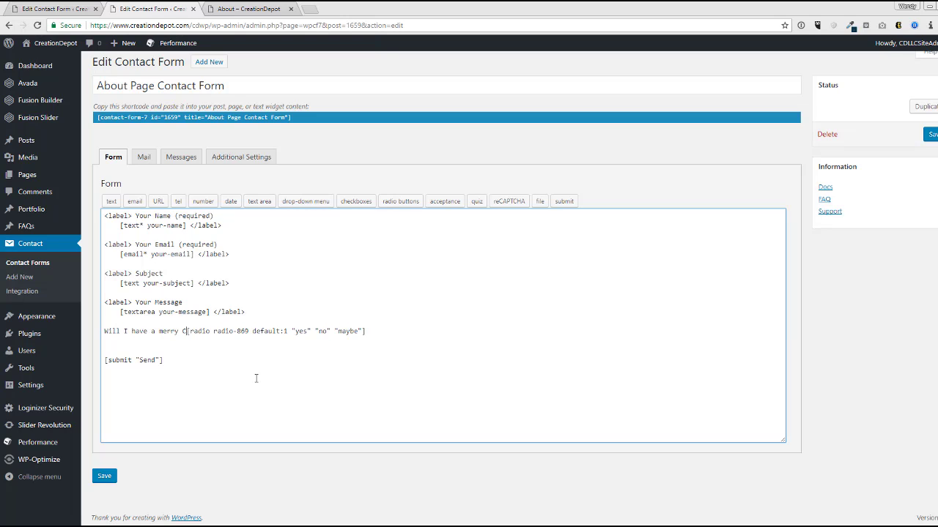
type("?")
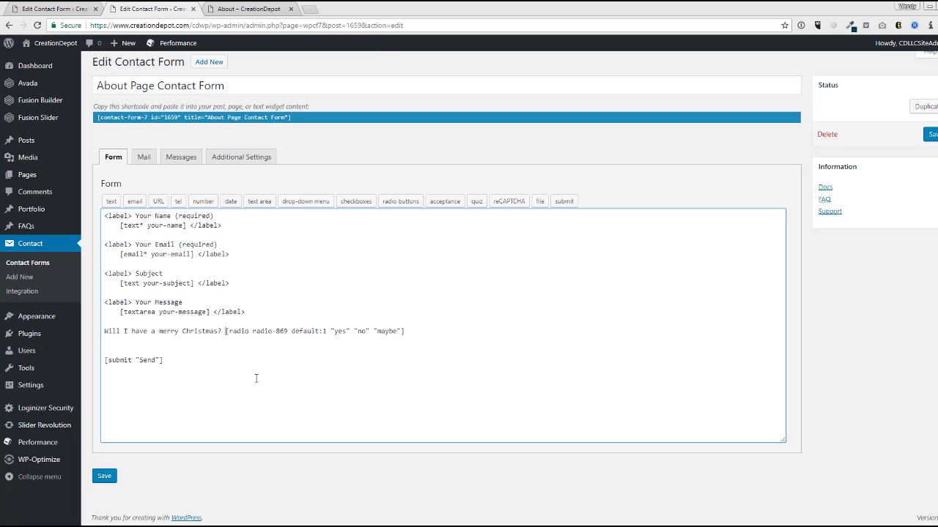
key("Return")
left_click(102, 477)
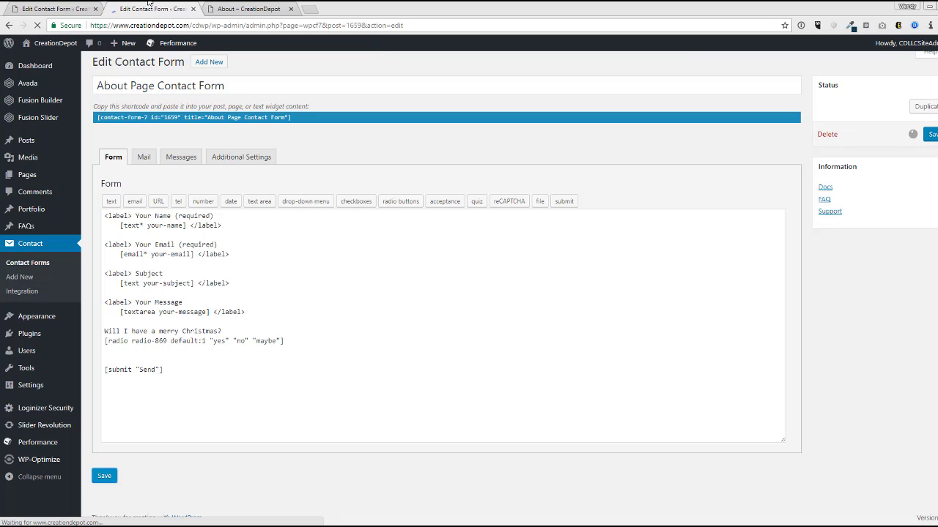
- Reload the About page and try the no and maybe answers on the Christmas question
left_click(242, 9)
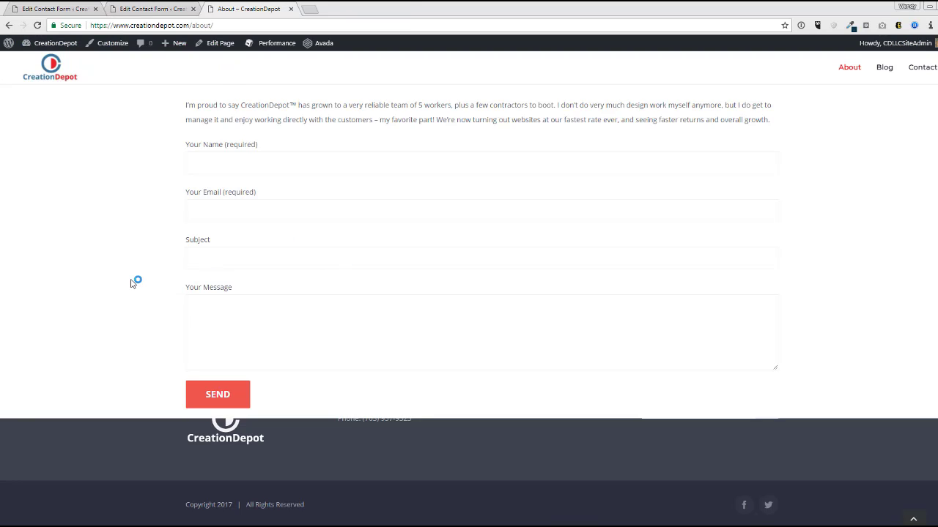
key("F5")
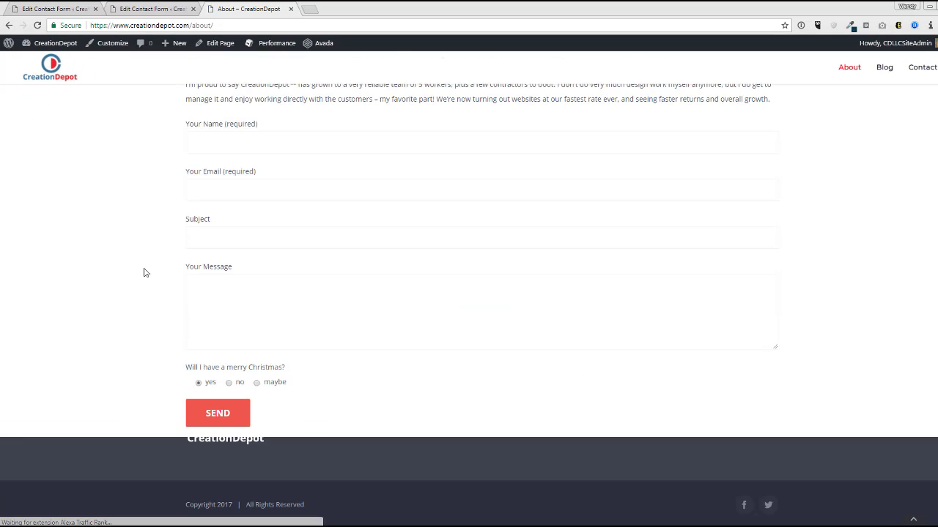
left_click(230, 383)
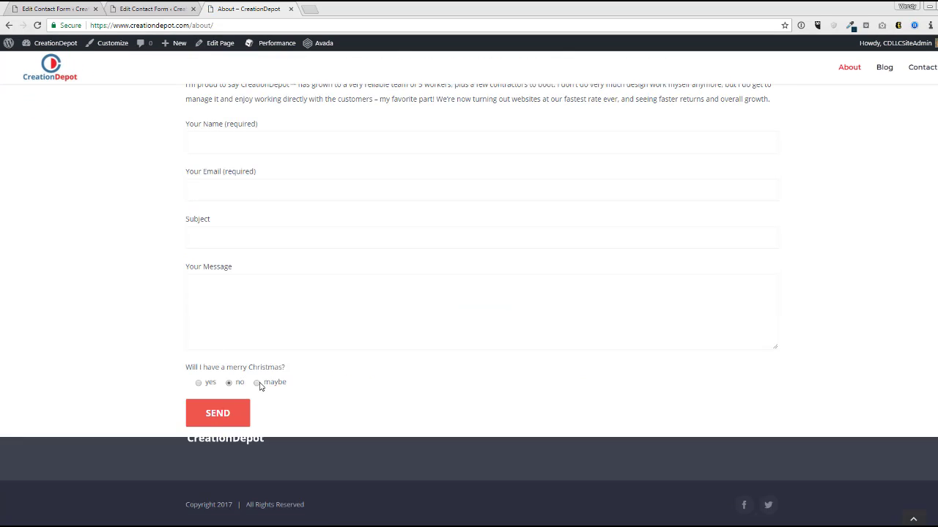
left_click(258, 383)
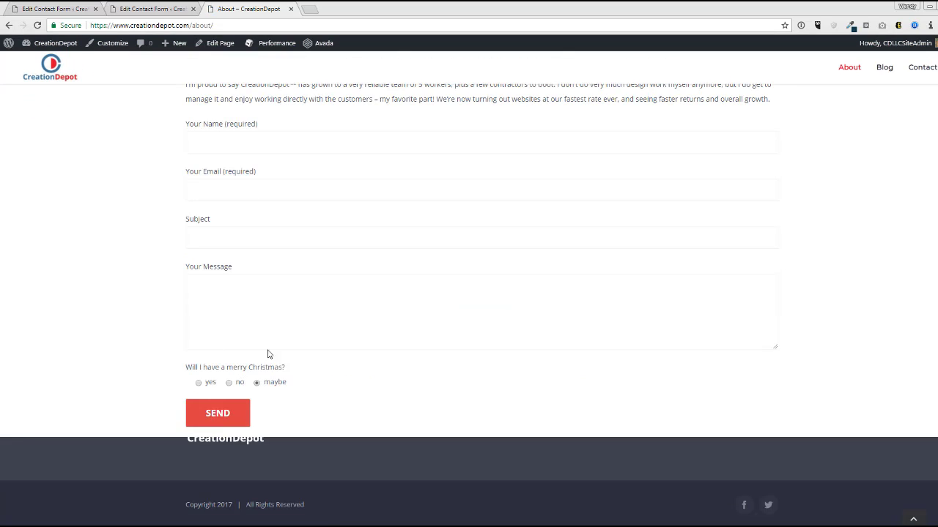
scroll(268, 356, "up", 2)
- Fill in name, email, subject 'Testing out the About page' and message 'hello!', answer yes, and send
left_click(239, 244)
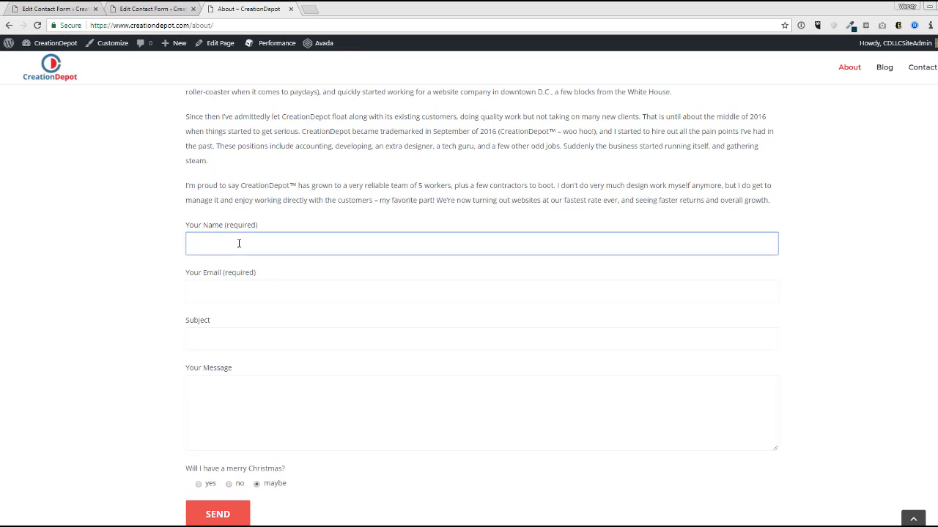
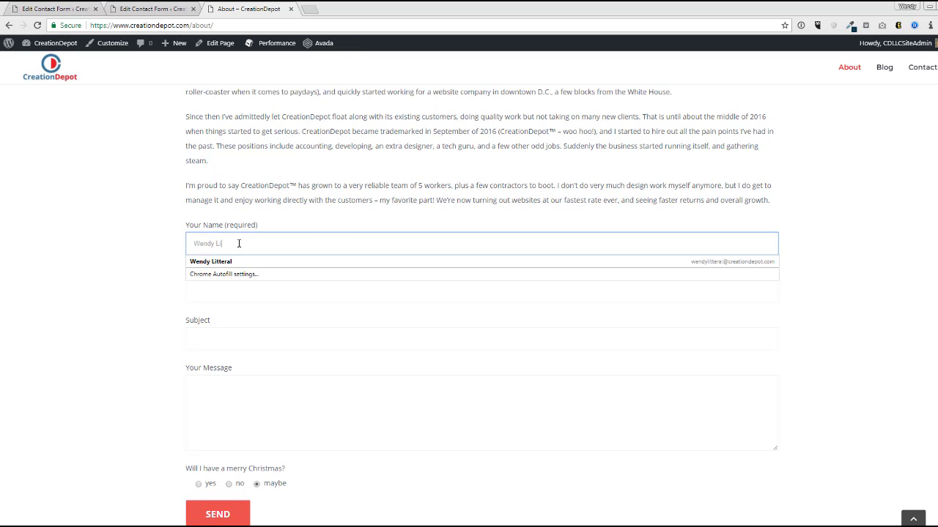
key("Tab")
type("wendy")
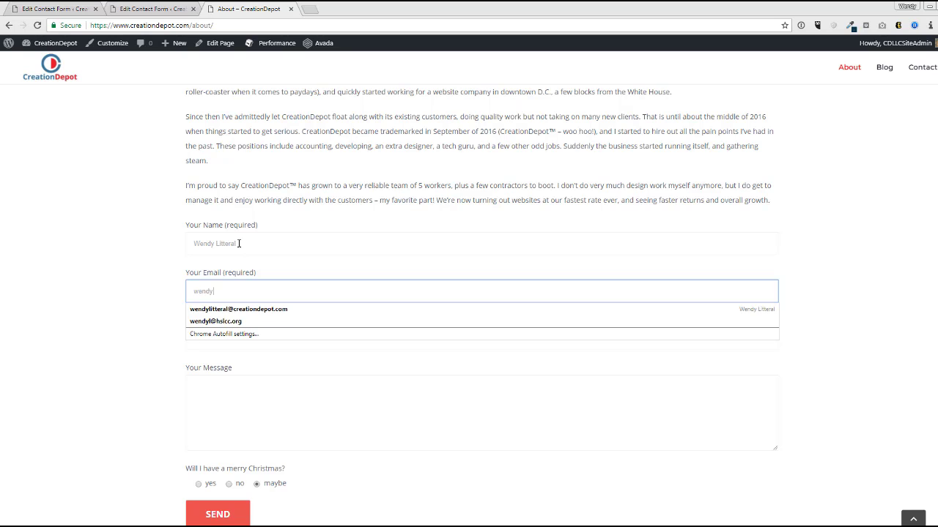
key("Down")
key("Tab")
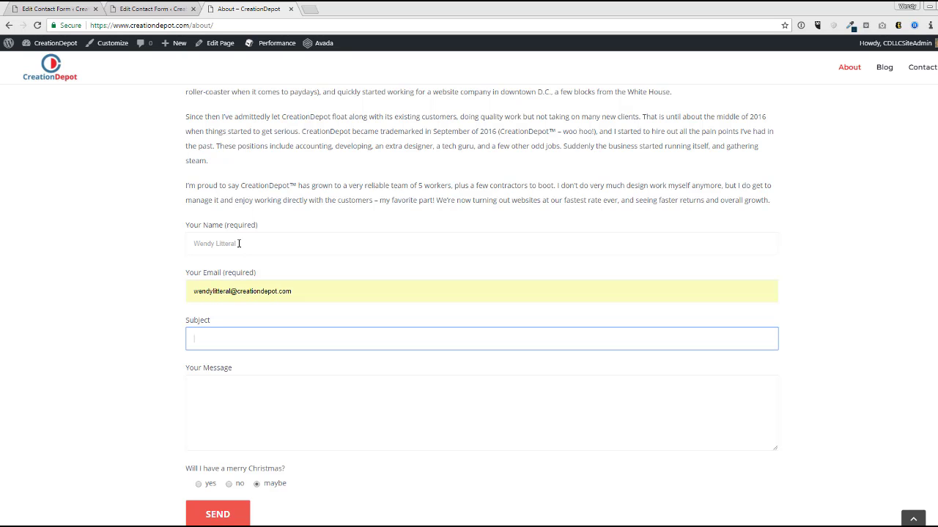
type("Testing out the About page")
key("Tab")
type("hello!")
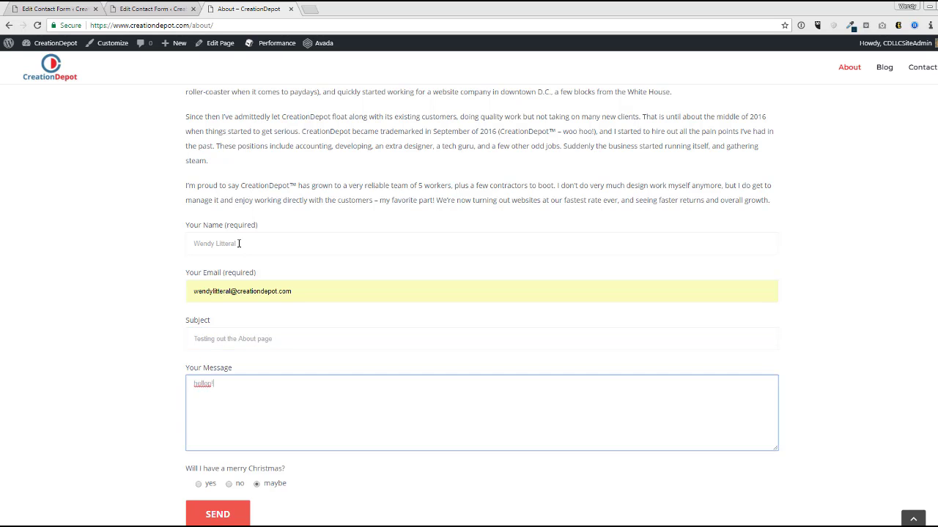
key("BackSpace")
type("!")
left_click(198, 485)
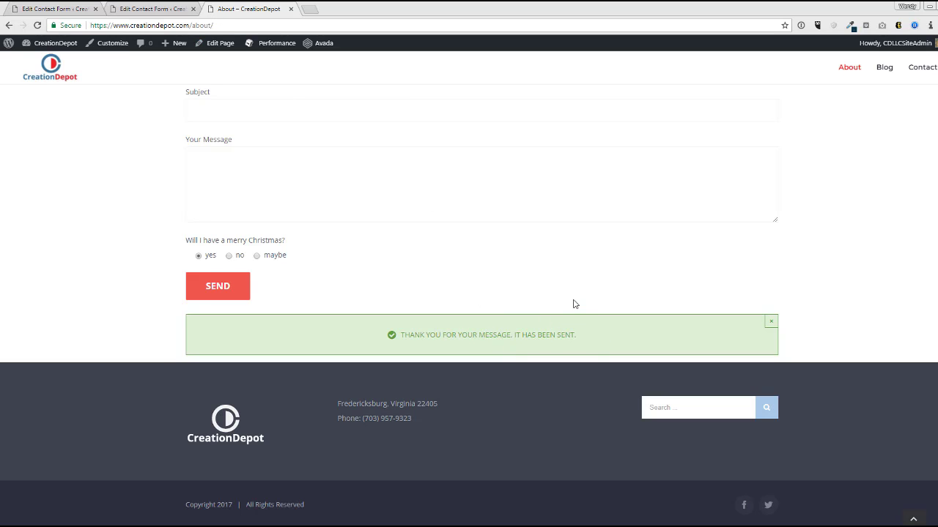
left_click_drag(438, 335, 585, 332)
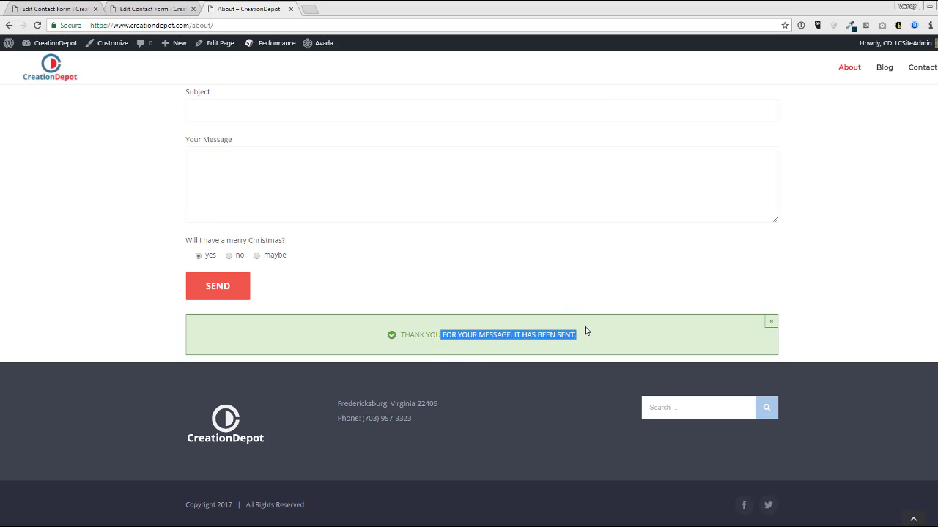
left_click(503, 192)
- Open the contact form's Messages tab and edit the successful-sending message field
left_click(150, 9)
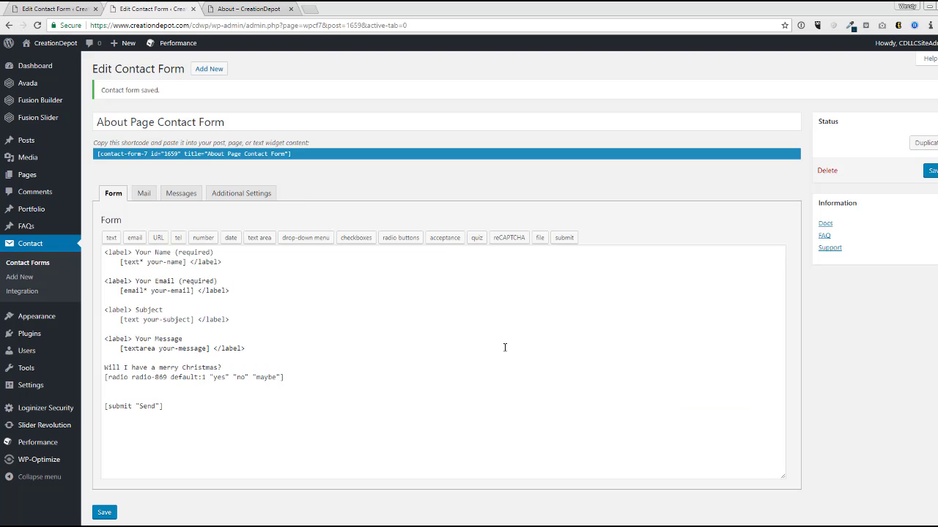
scroll(504, 344, "down", 1)
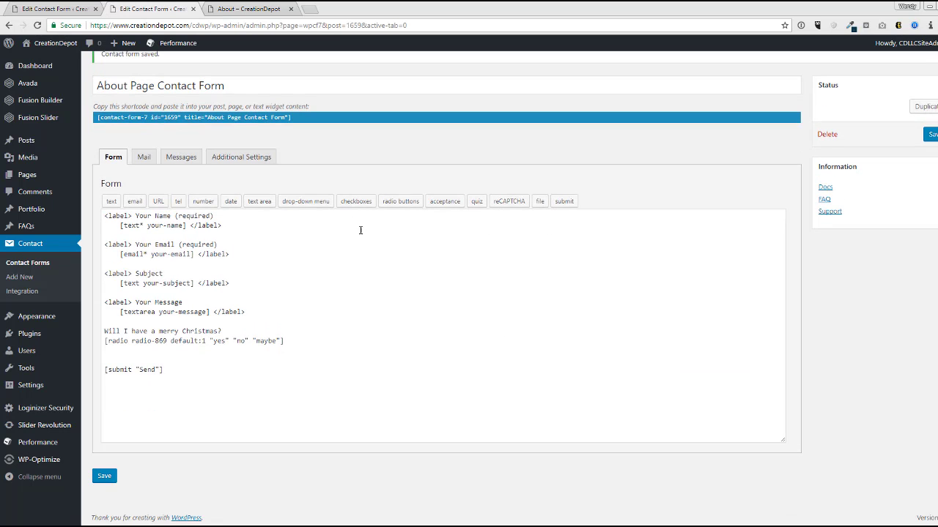
left_click(232, 162)
left_click(178, 194)
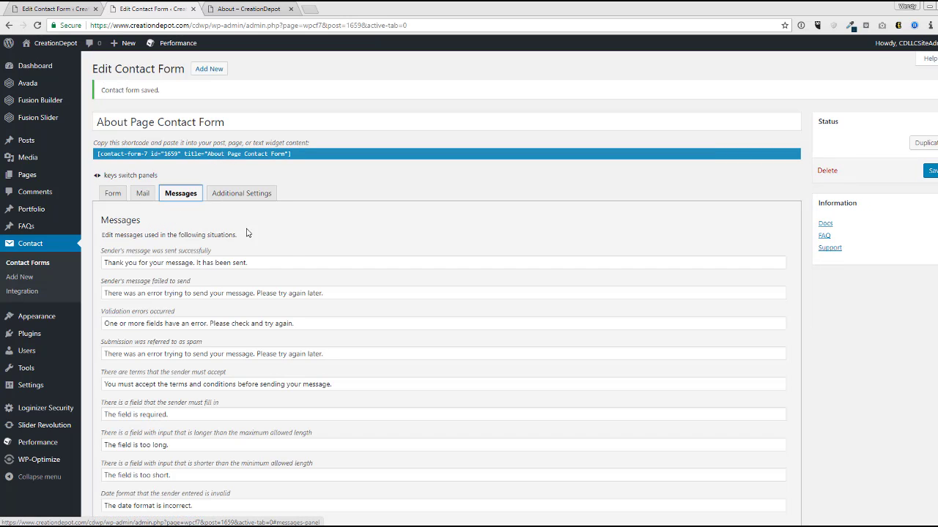
scroll(246, 233, "down", 3)
left_click(253, 161)
- Replace 'It has been sent.' with 'Have a great day' and save the form
left_click_drag(252, 161, 33, 161)
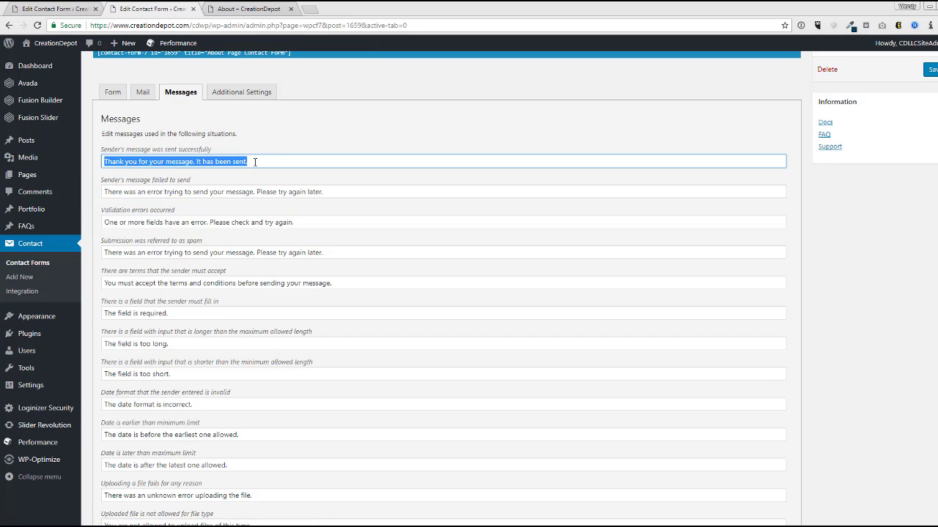
left_click_drag(255, 162, 199, 172)
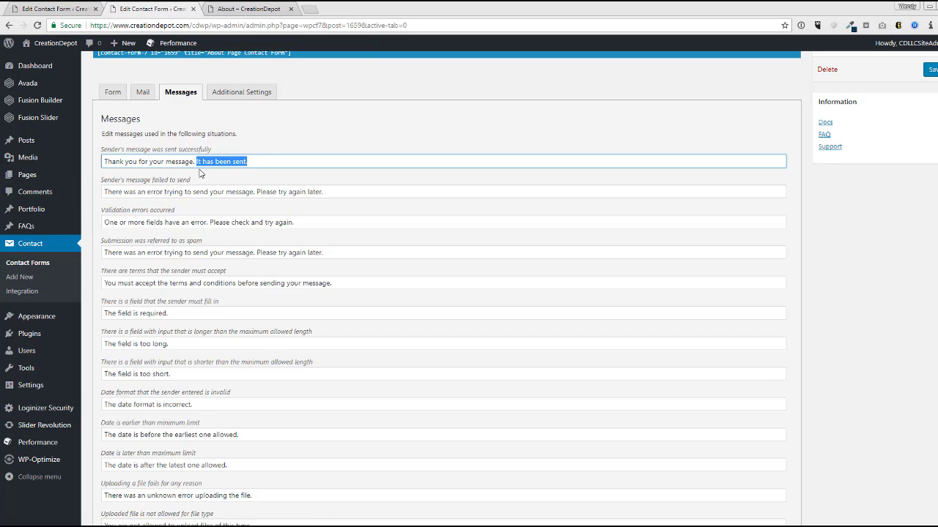
type("Have a gre")
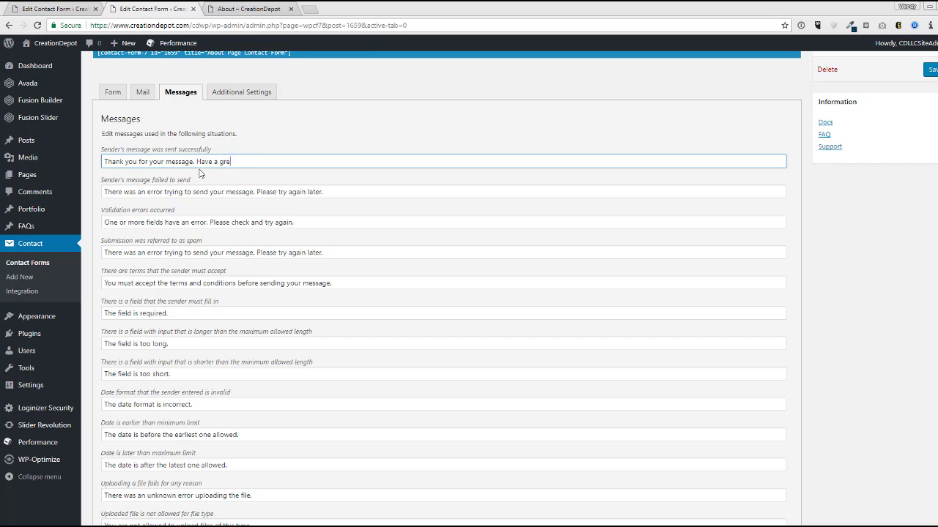
type("at day!")
scroll(178, 369, "down", 2)
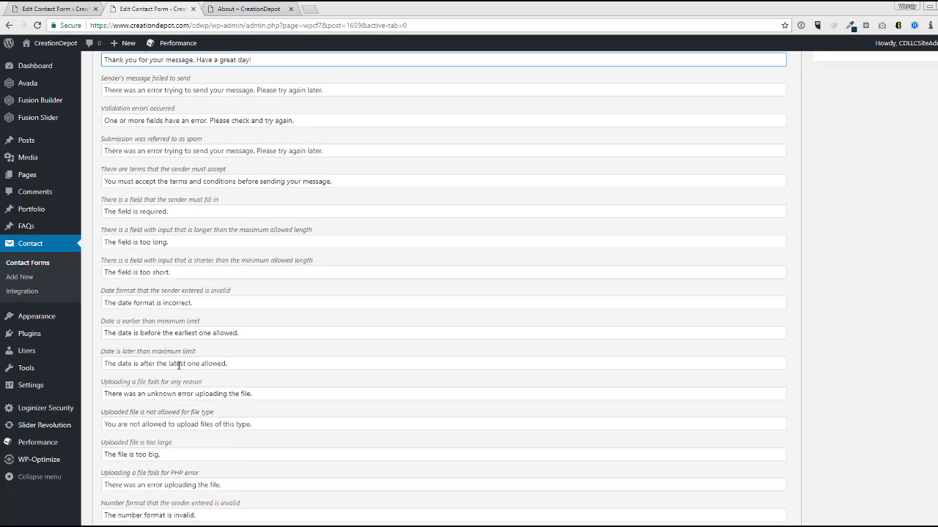
scroll(179, 368, "down", 4)
scroll(217, 496, "down", 2)
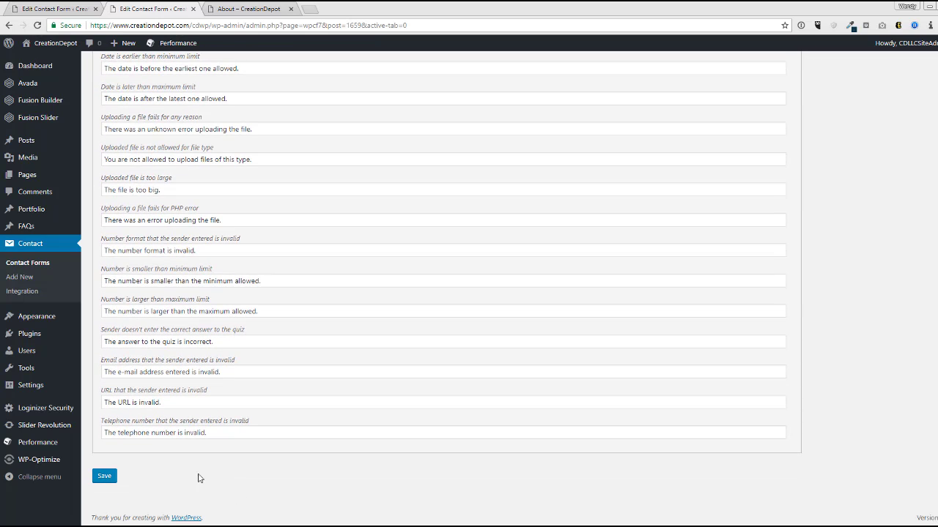
left_click(104, 477)
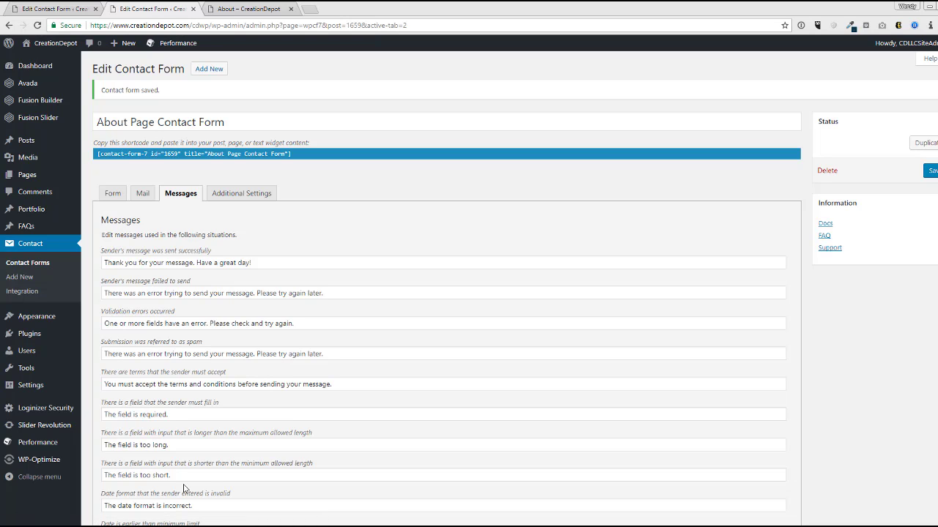
- In the Mail tab's Message Body, type 'Will they have a Merry Christmas?' on a new line after [your-message]
left_click(136, 196)
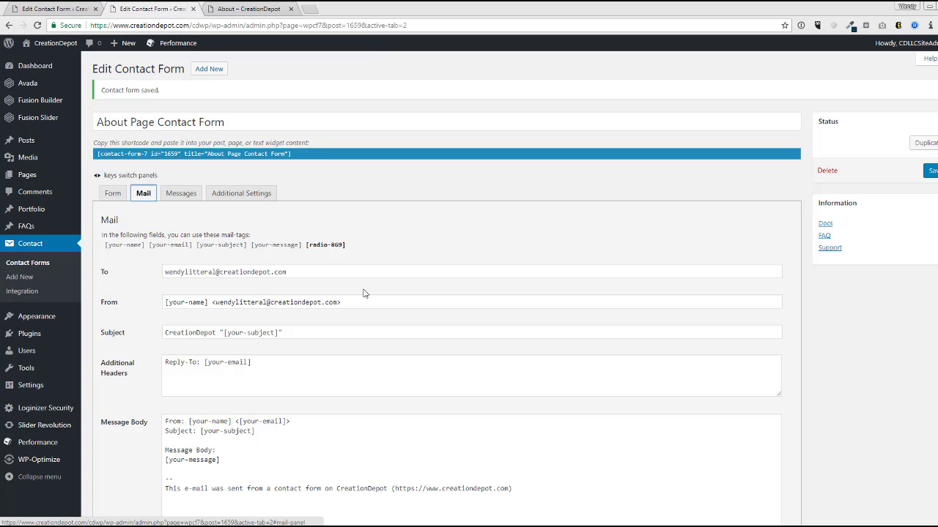
scroll(364, 293, "down", 2)
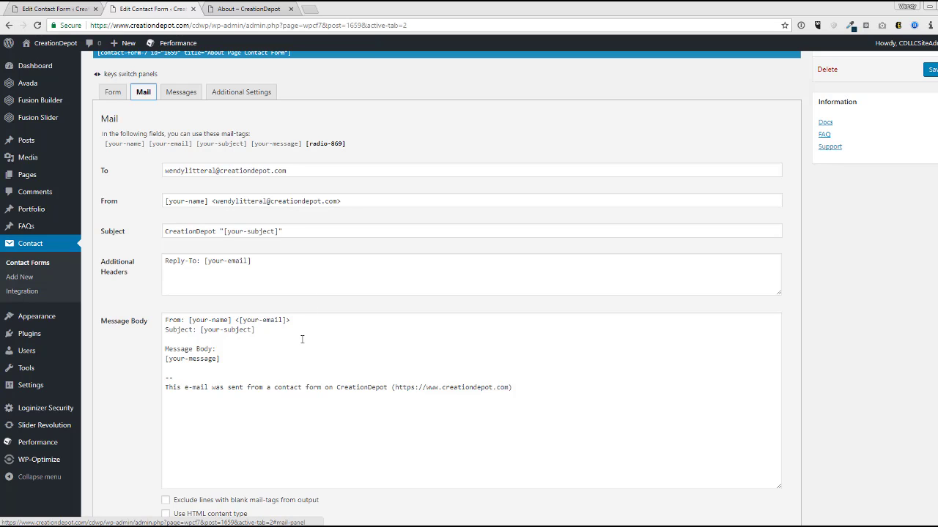
scroll(300, 339, "down", 1)
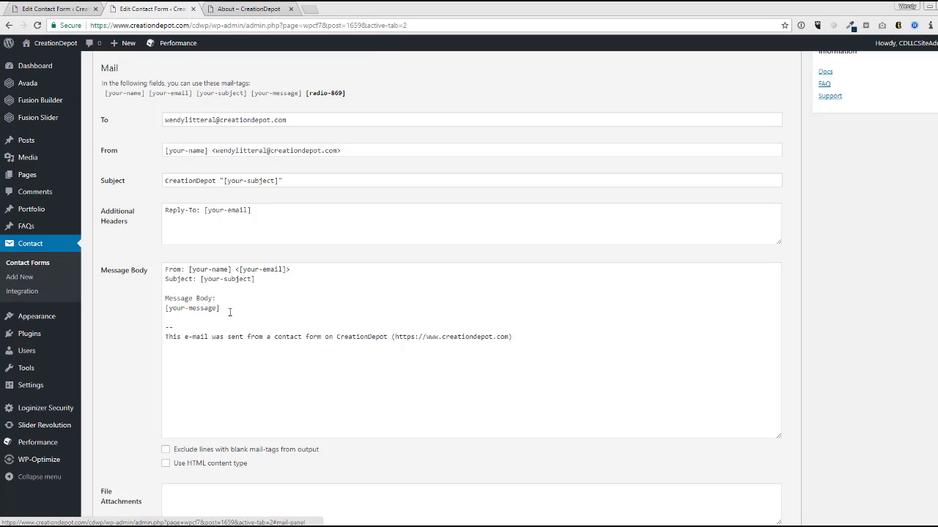
left_click_drag(230, 311, 208, 354)
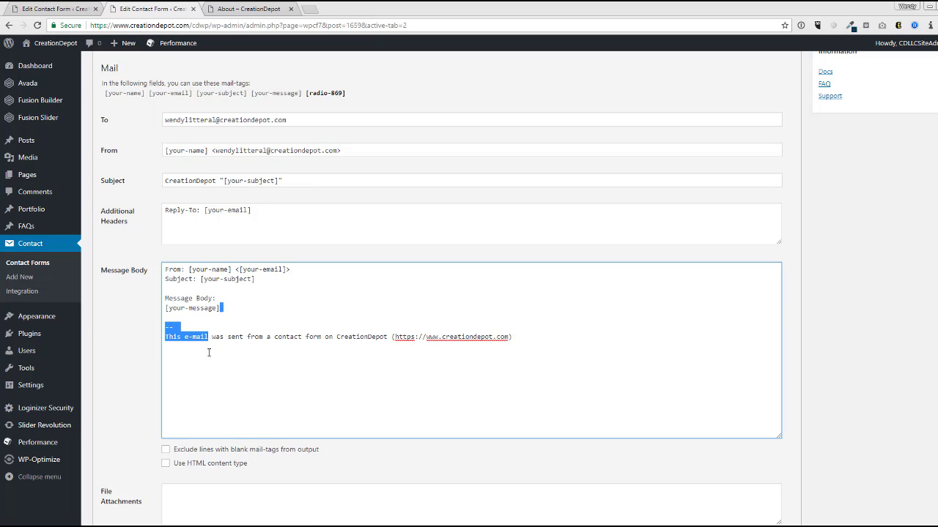
left_click(239, 308)
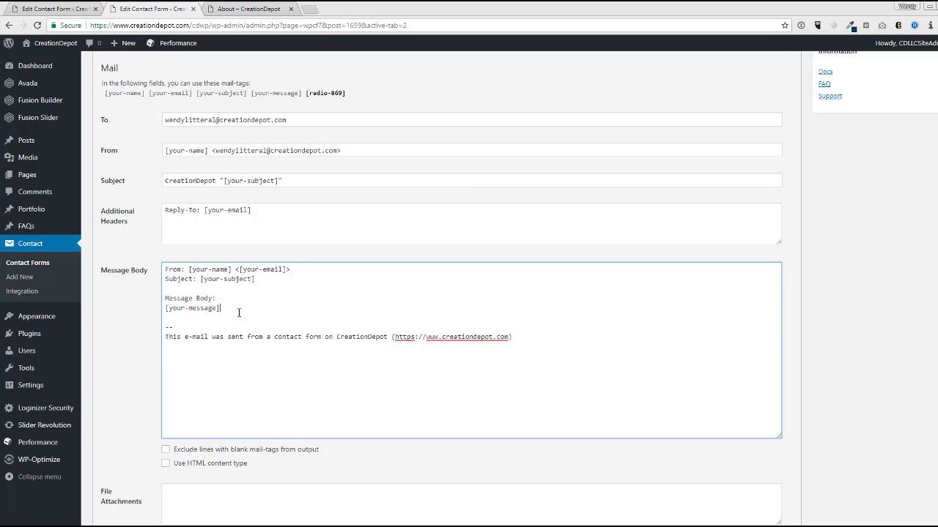
key("Return")
key("Return")
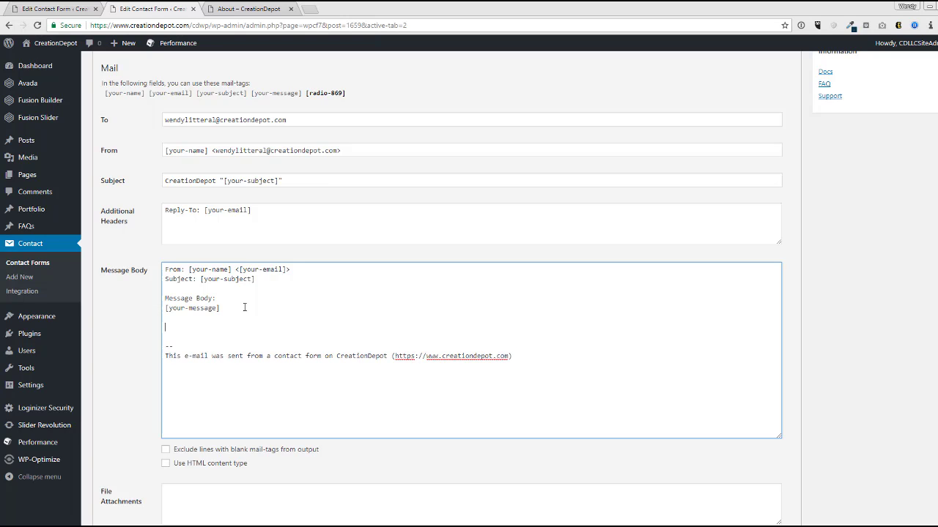
type("Will they have a Merry Christmas?")
key("Return")
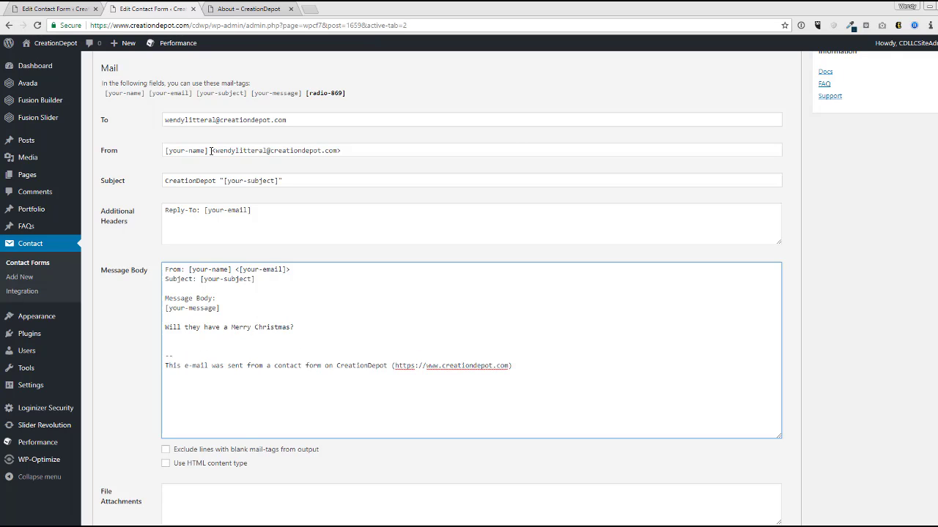
scroll(210, 132, "up", 3)
- Copy the radio question's tag line from the form template and paste it below the Christmas question
left_click(113, 144)
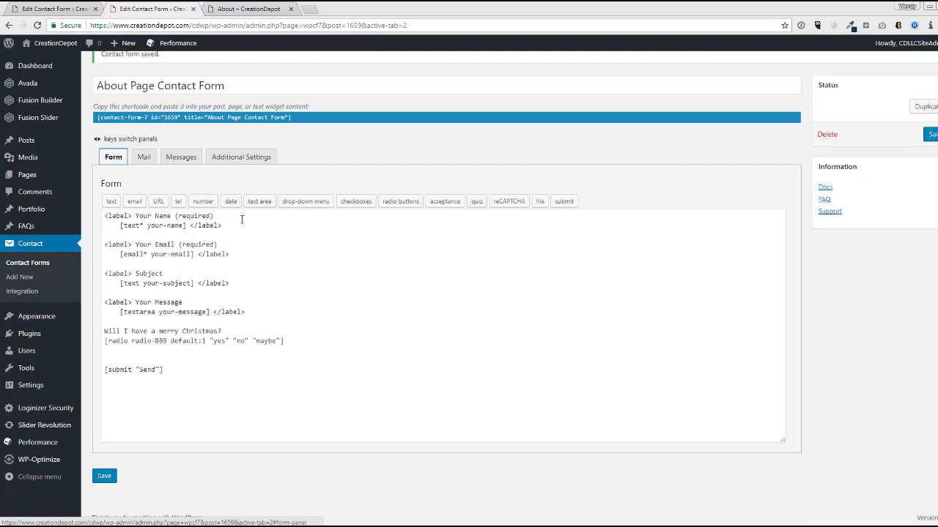
left_click_drag(321, 344, 96, 345)
key("ctrl+c")
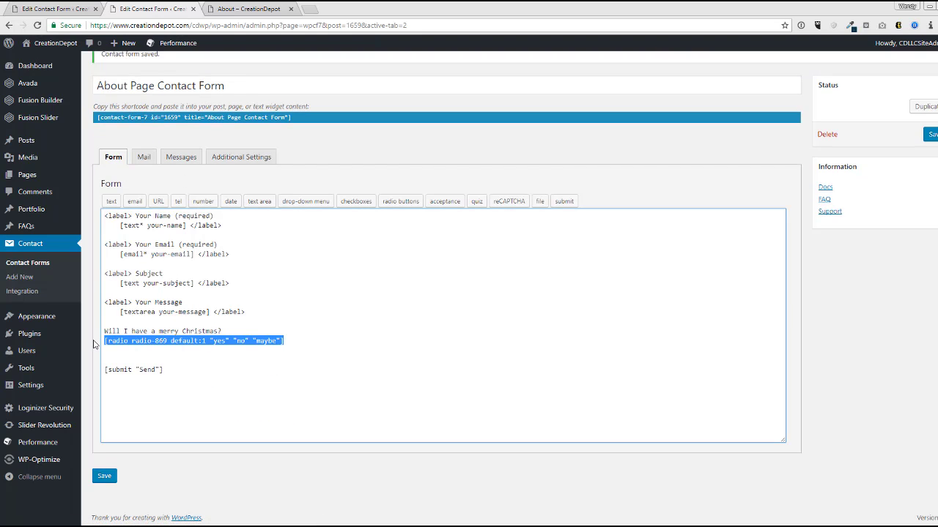
left_click(144, 157)
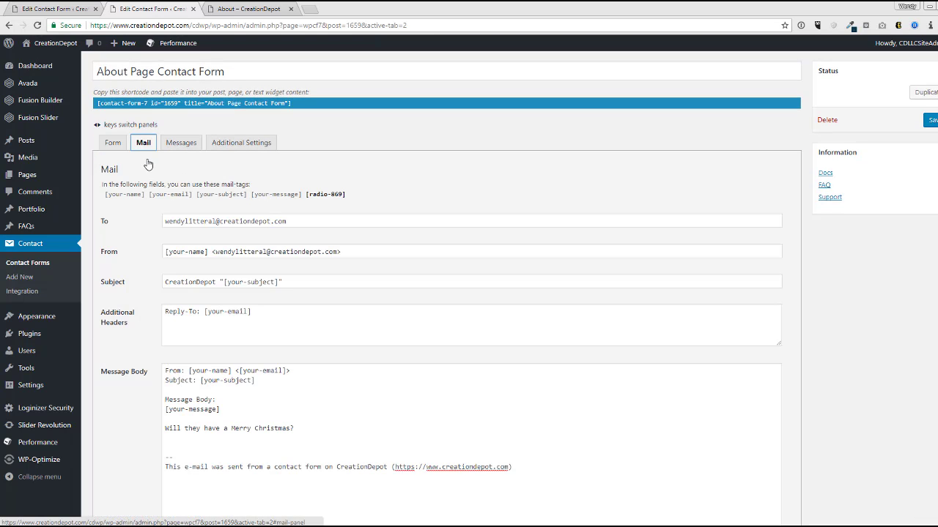
scroll(352, 438, "down", 2)
left_click(267, 287)
key("ctrl+v")
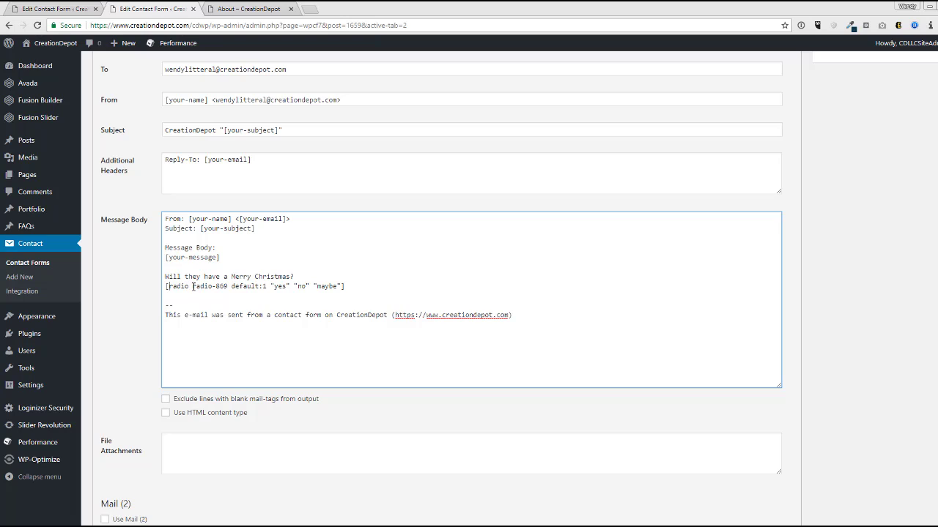
- Trim the pasted line down to just [radio-869] and save the contact form
left_click_drag(192, 285, 167, 286)
key("BackSpace")
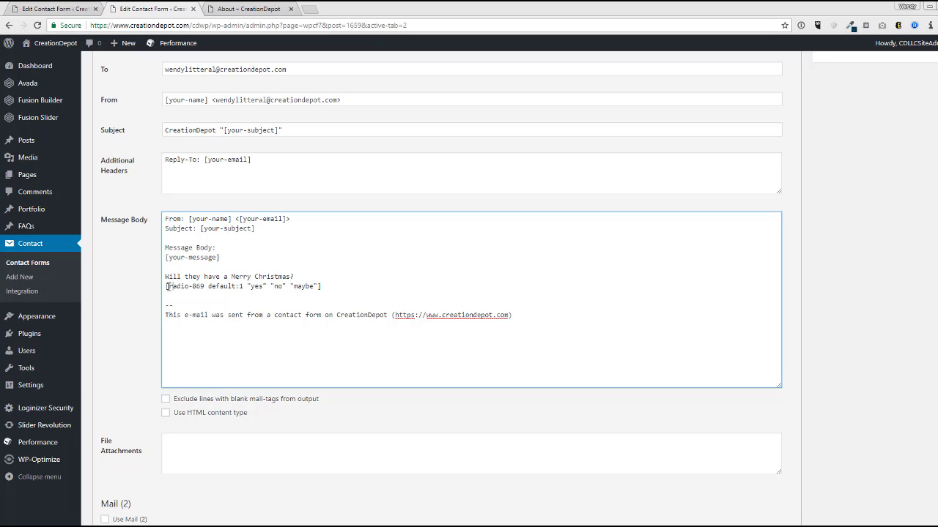
key("shift+End")
key("shift+Left")
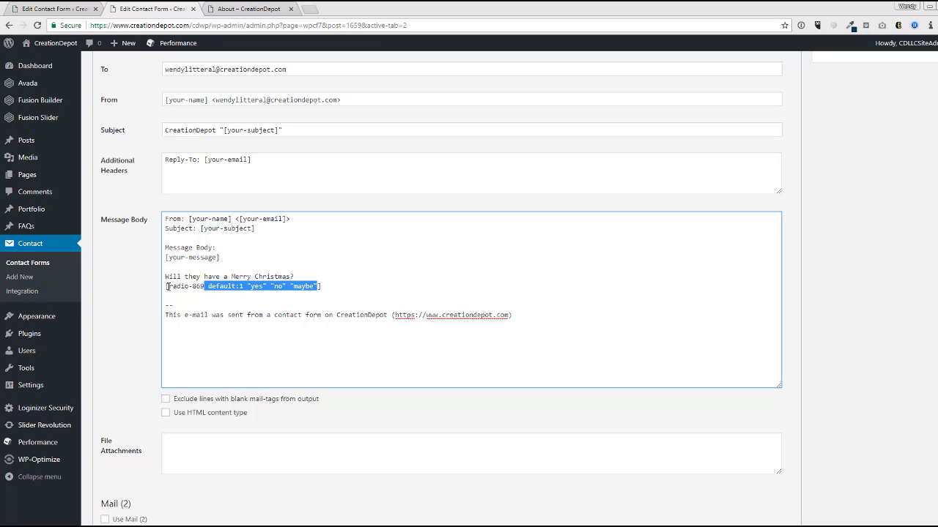
key("BackSpace")
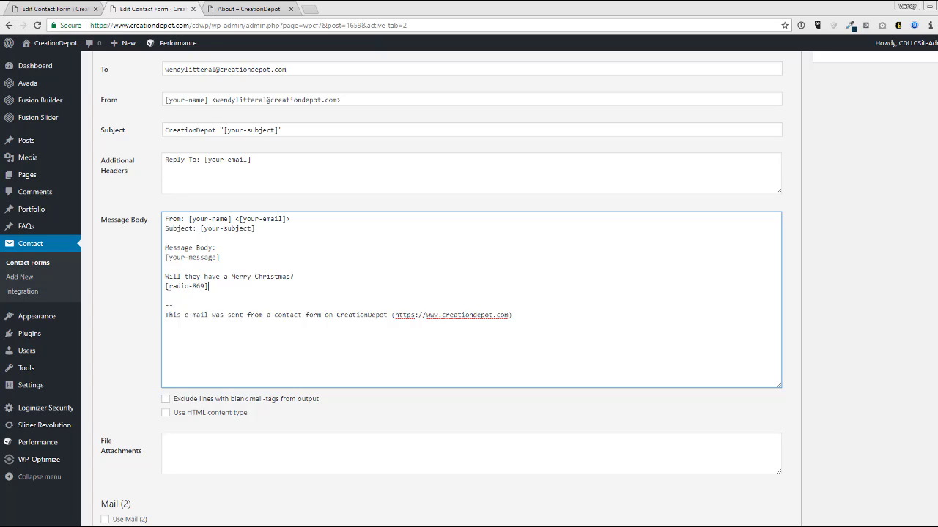
scroll(791, 335, "down", 2)
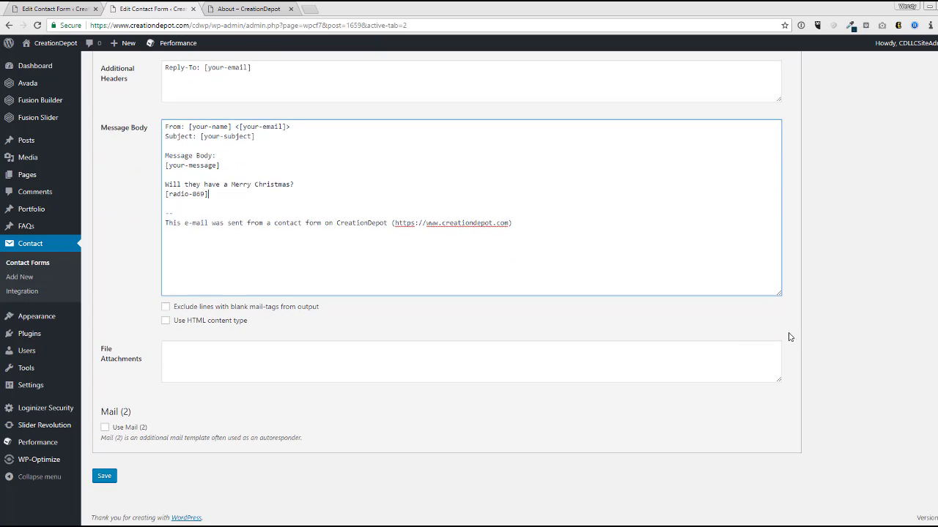
left_click(112, 477)
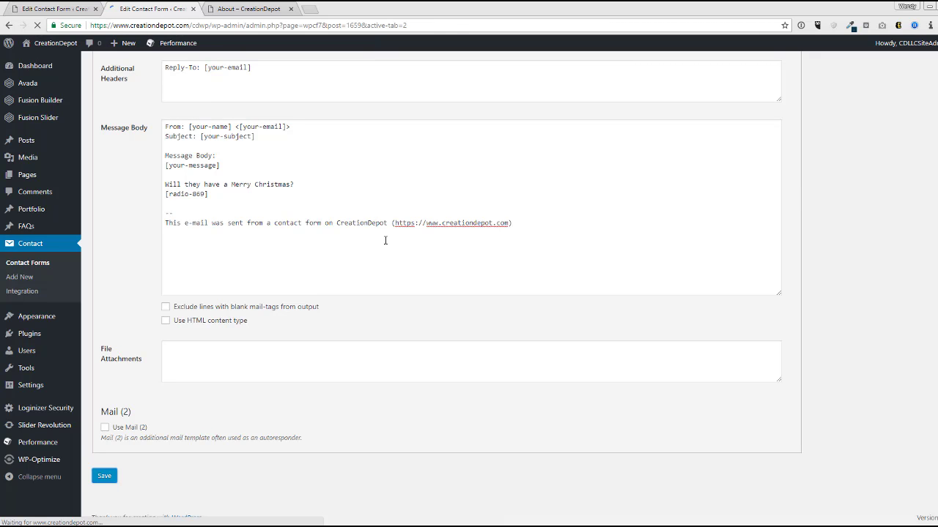
- Compare the mail body's Christmas question and [radio-869] tag with the template's radio line
scroll(304, 352, "down", 2)
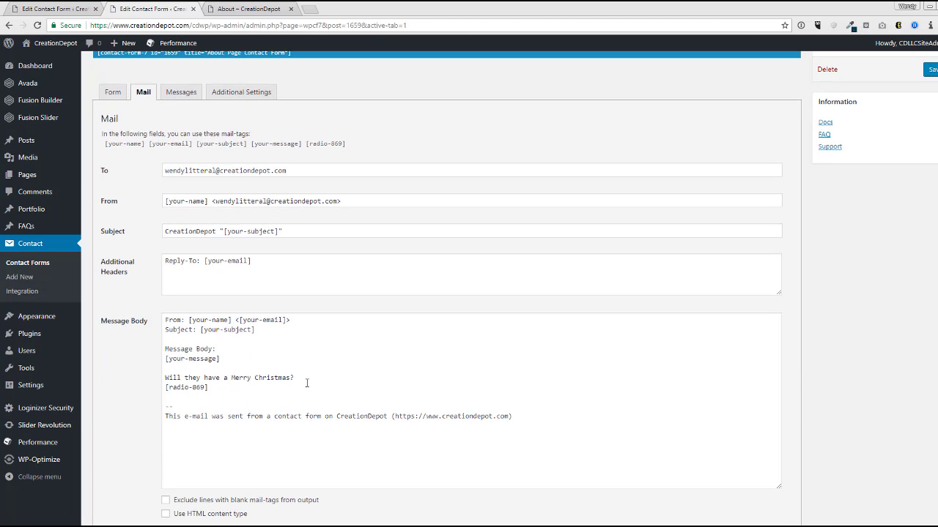
left_click(240, 399)
left_click_drag(240, 400, 168, 381)
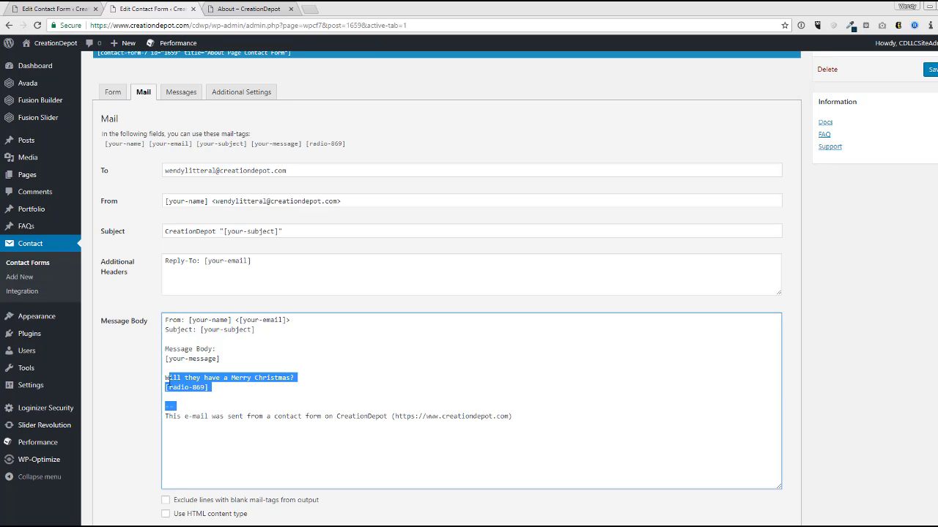
left_click(104, 91)
left_click_drag(183, 331, 193, 351)
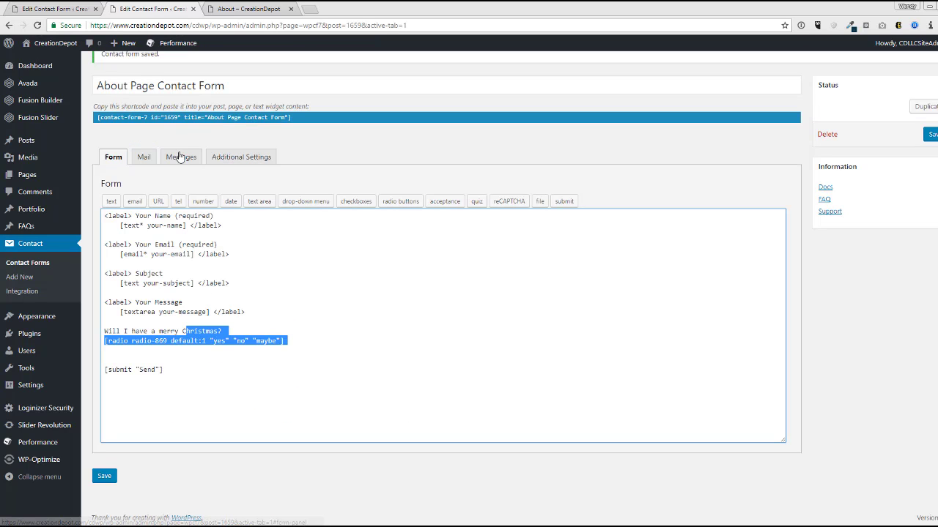
left_click(144, 158)
scroll(327, 356, "down", 2)
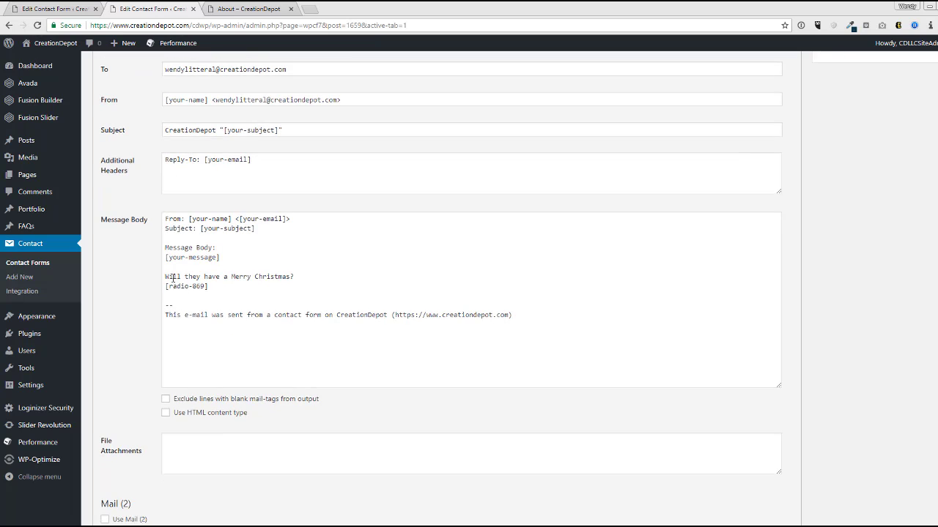
left_click_drag(166, 276, 284, 316)
left_click(284, 317)
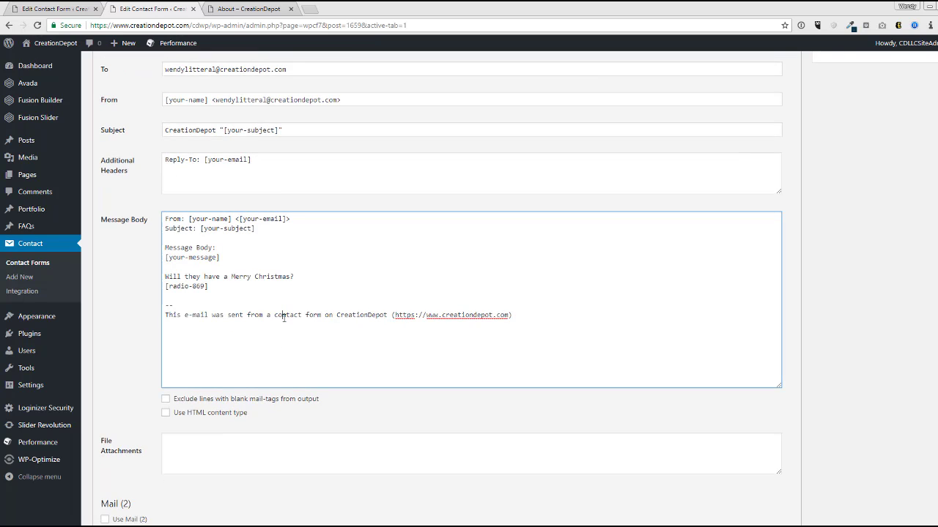
- Review the recipient and sender addresses in the Mail tab's To and From fields
scroll(285, 316, "down", 1)
scroll(280, 320, "up", 3)
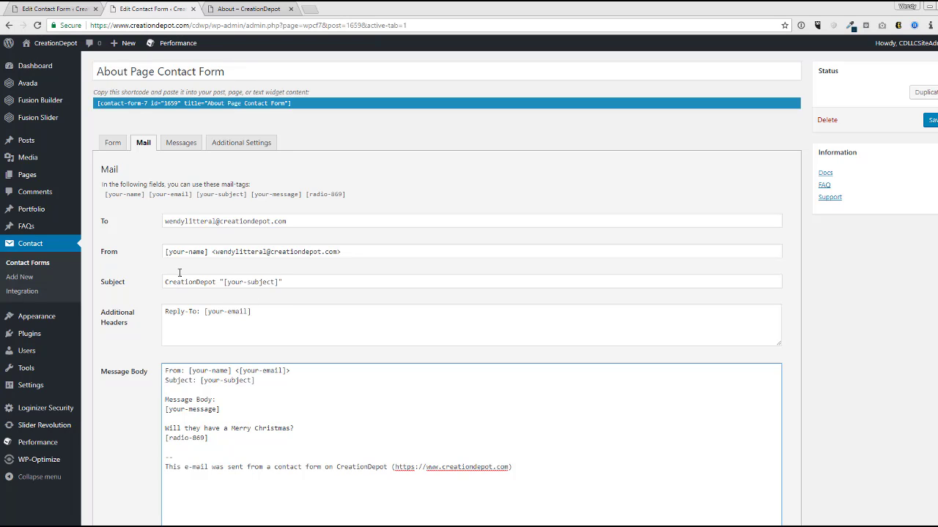
left_click_drag(185, 222, 287, 222)
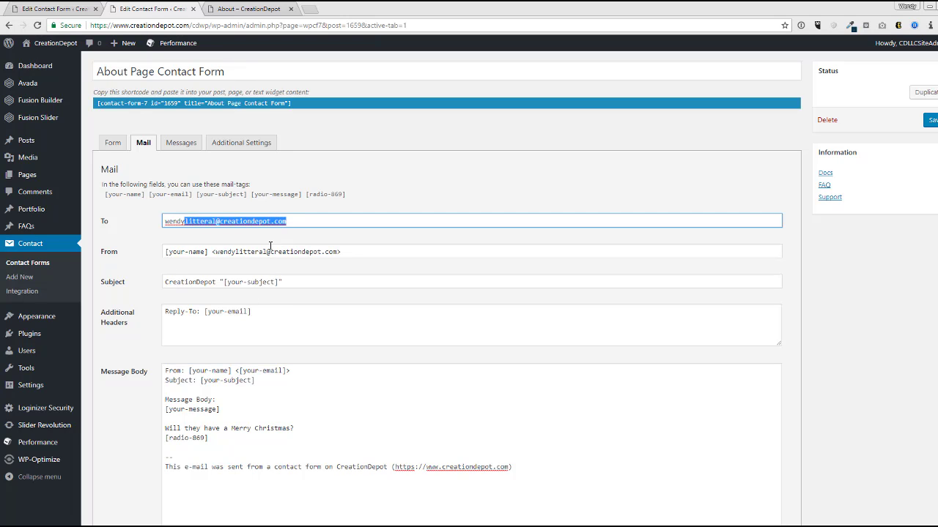
left_click(270, 245)
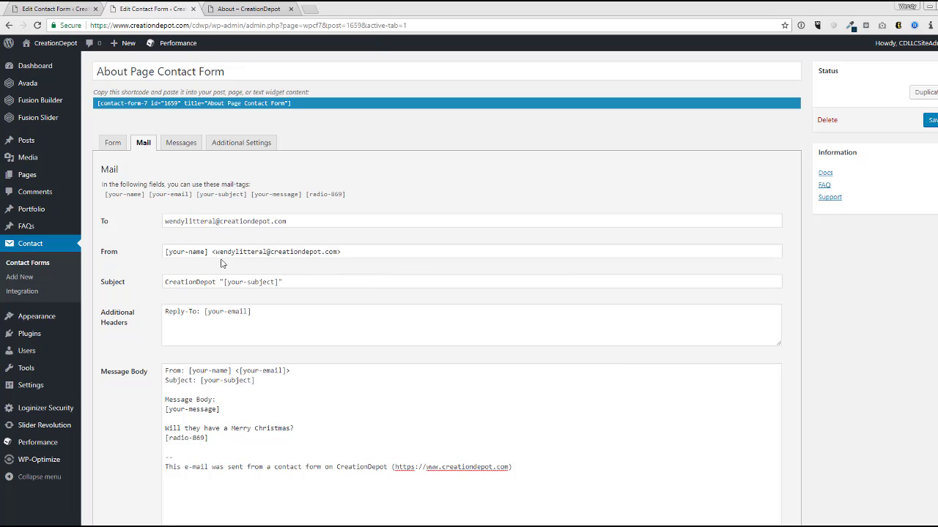
left_click_drag(342, 252, 185, 226)
left_click(114, 144)
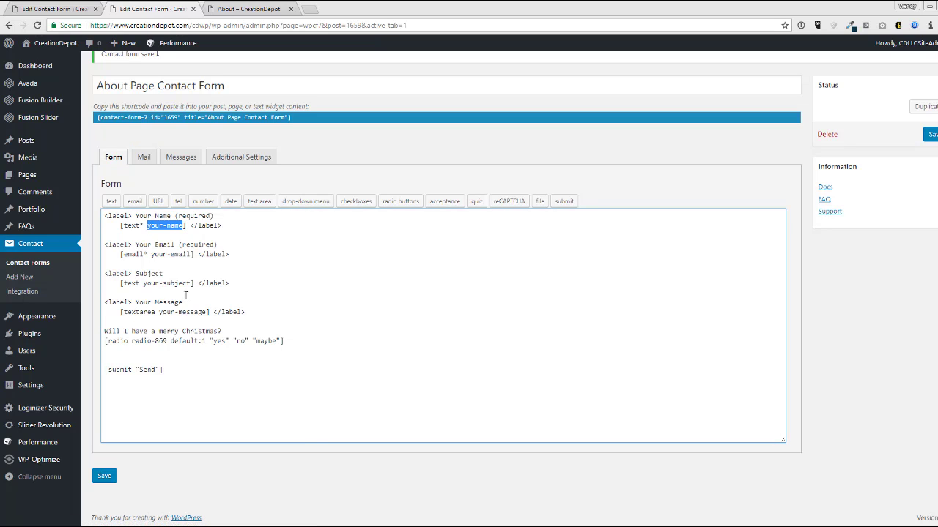
- Look over the Mail tab's Subject line with its [your-subject] tag and save the form
left_click(143, 157)
scroll(210, 289, "down", 2)
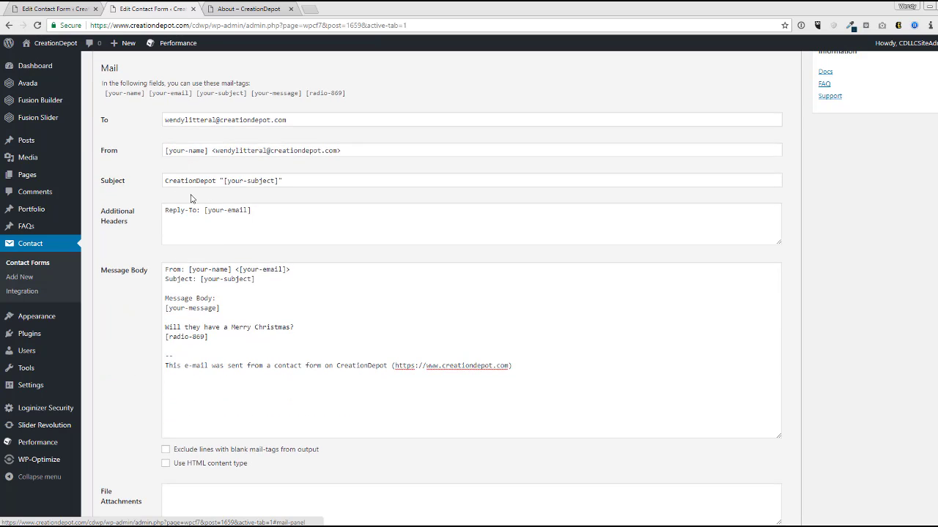
double_click(196, 181)
left_click(197, 180)
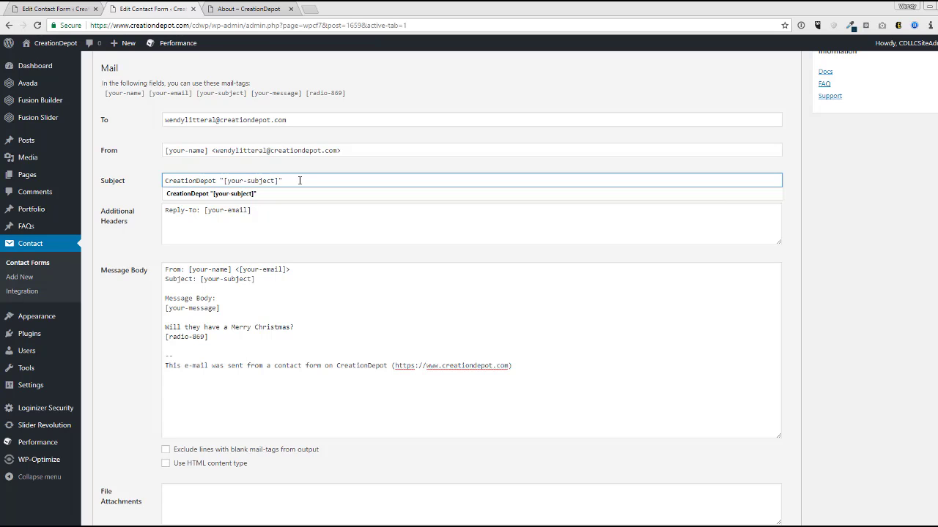
left_click_drag(283, 181, 224, 181)
key("Return")
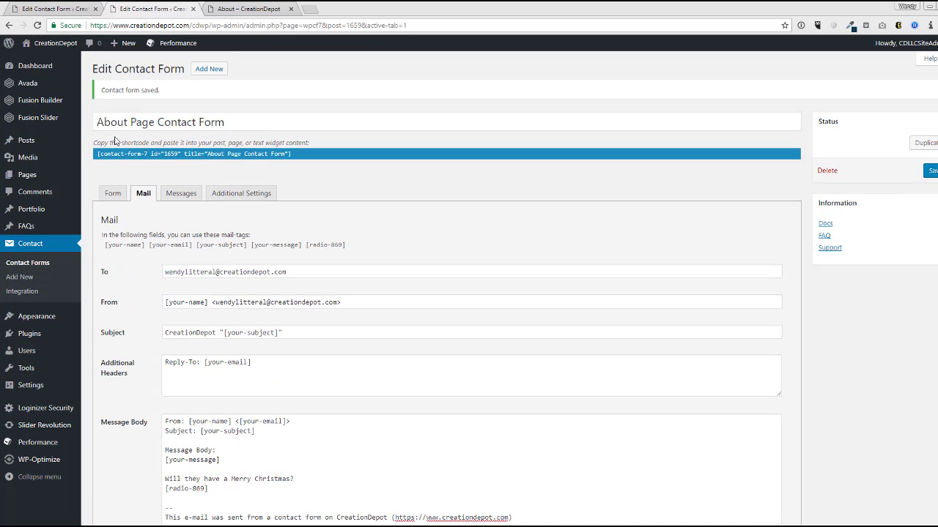
- Compare the template's Subject field lines against the mail settings
left_click(113, 193)
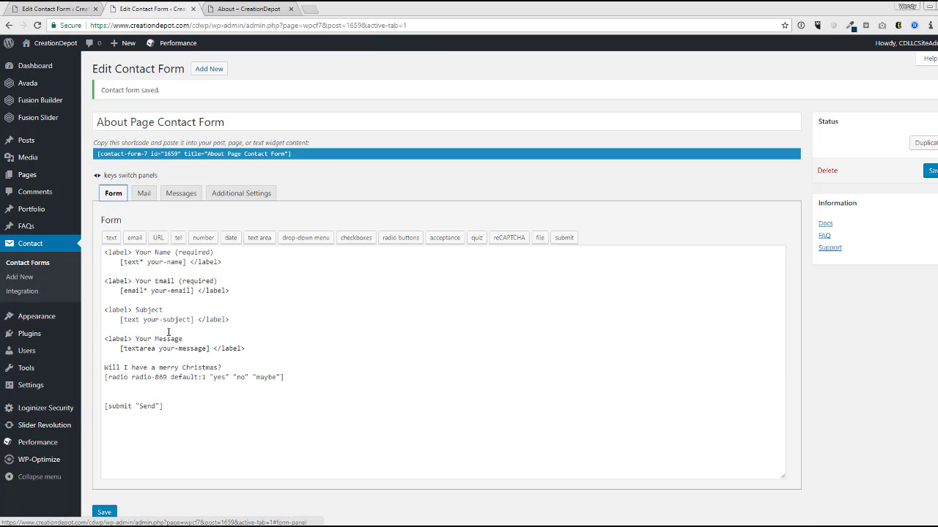
left_click_drag(135, 311, 183, 327)
left_click(153, 196)
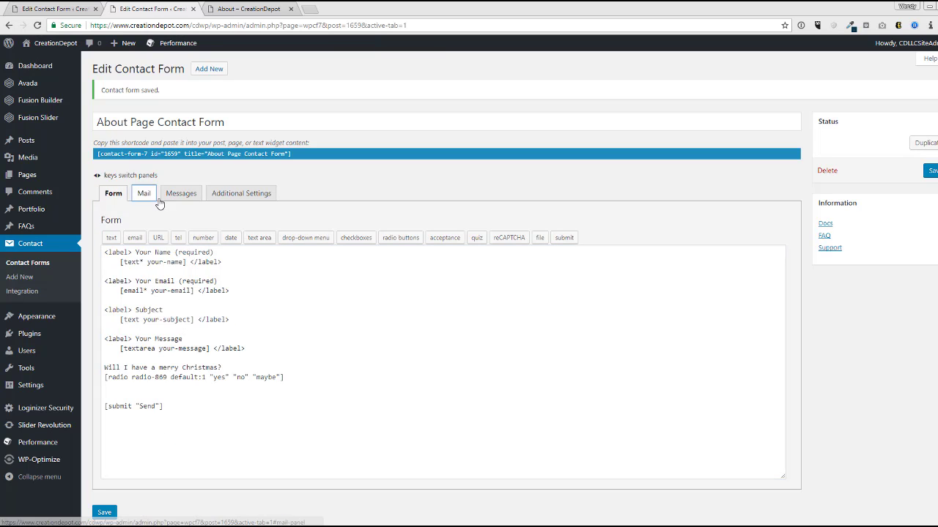
left_click(143, 194)
scroll(396, 325, "down", 1)
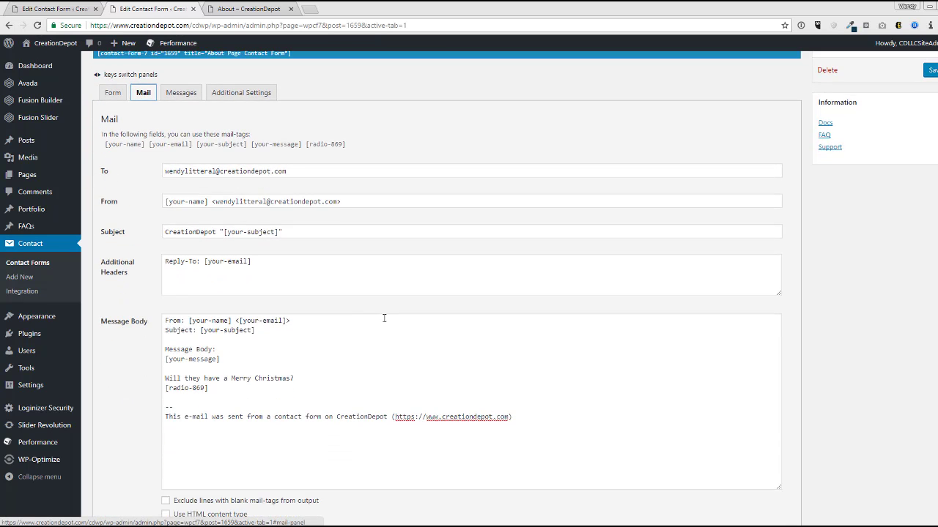
- Check that the Reply-To header's [your-email] tag matches the template's your-email field
left_click_drag(284, 265, 206, 261)
left_click(113, 92)
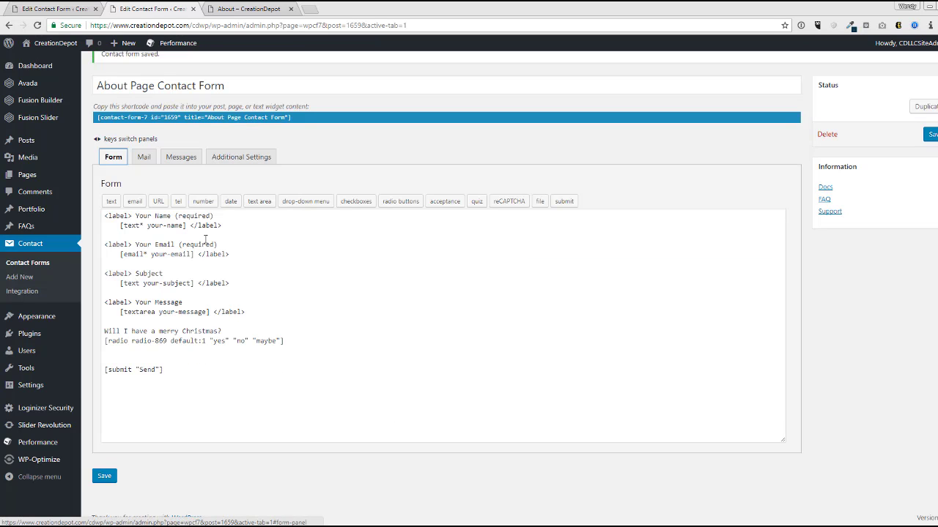
left_click_drag(193, 255, 150, 255)
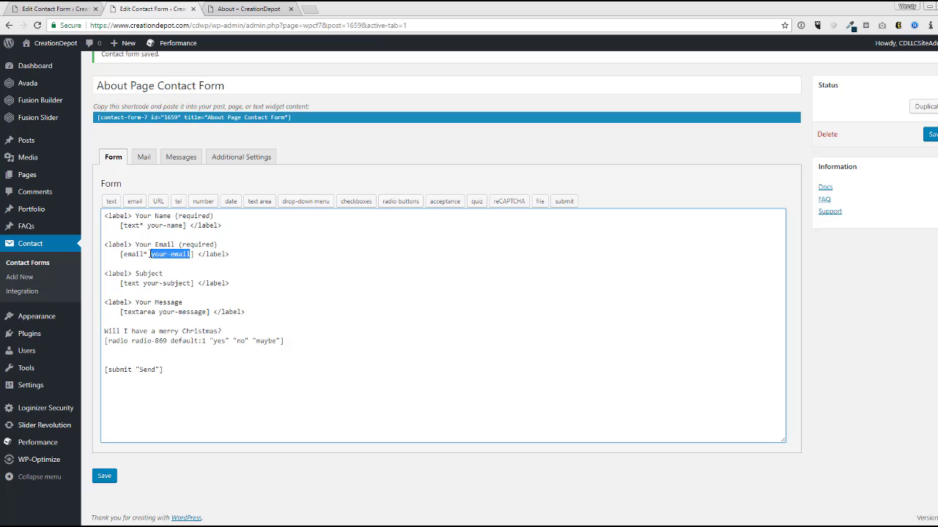
left_click(152, 159)
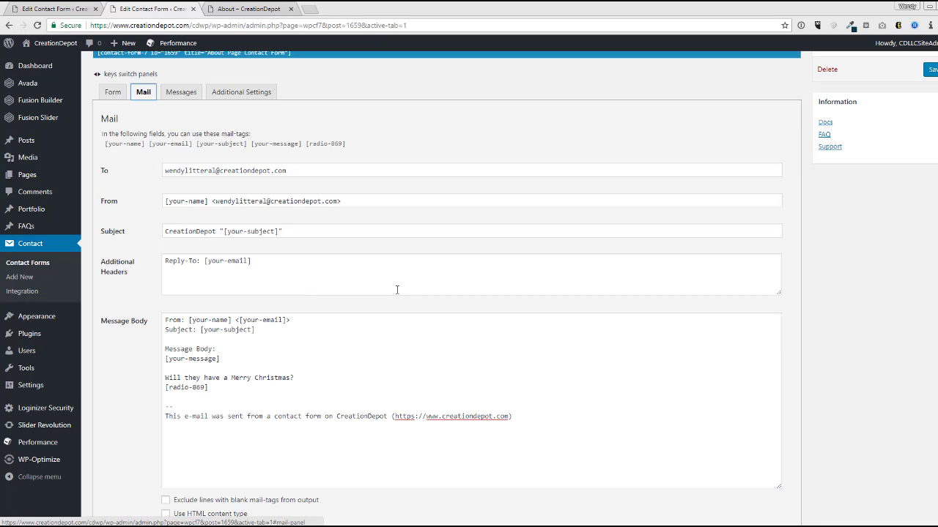
left_click(391, 306)
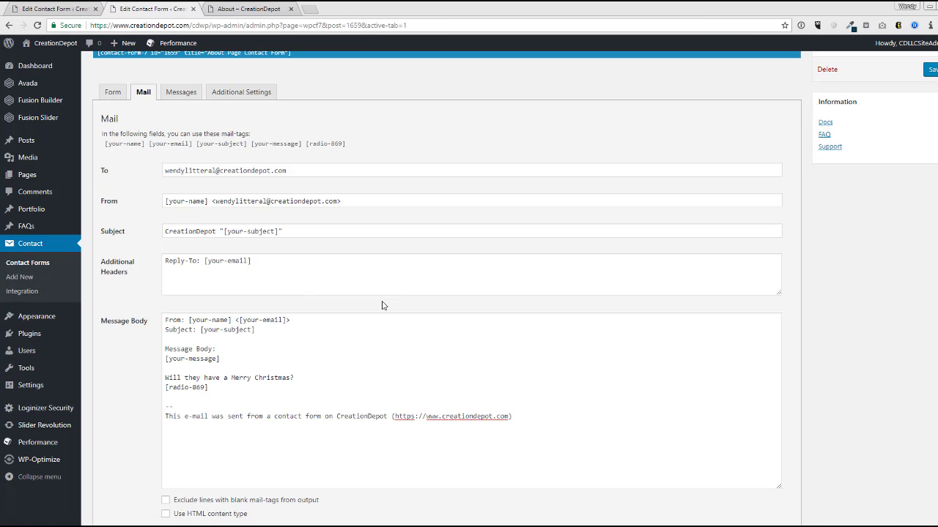
left_click_drag(251, 262, 203, 262)
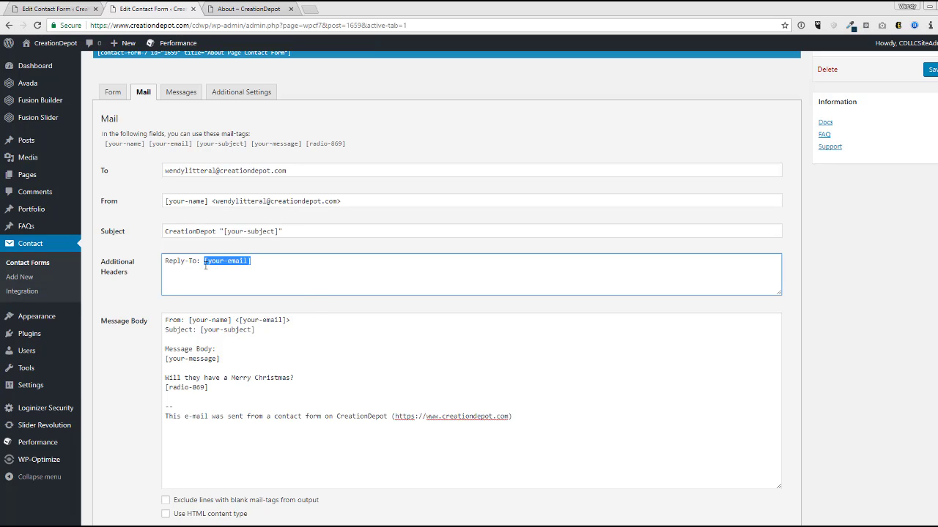
left_click(312, 309)
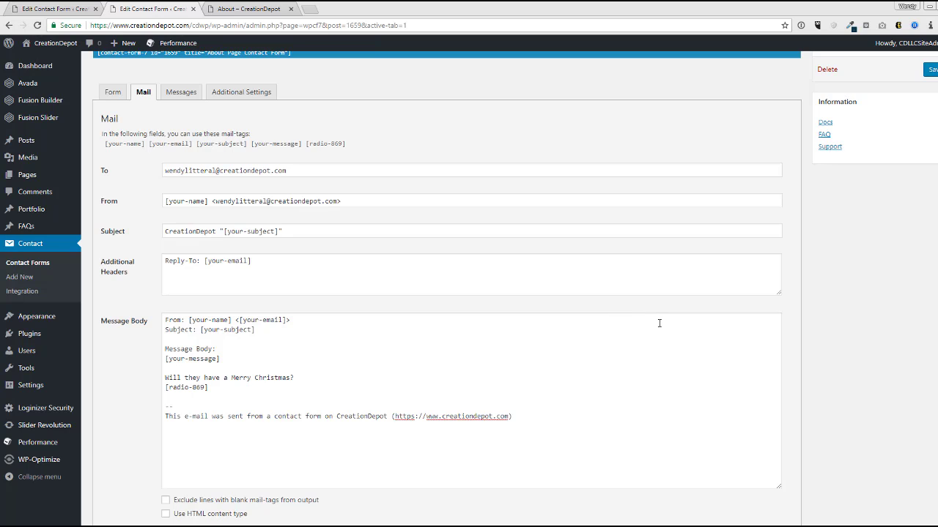
scroll(657, 322, "down", 2)
scroll(650, 324, "down", 1)
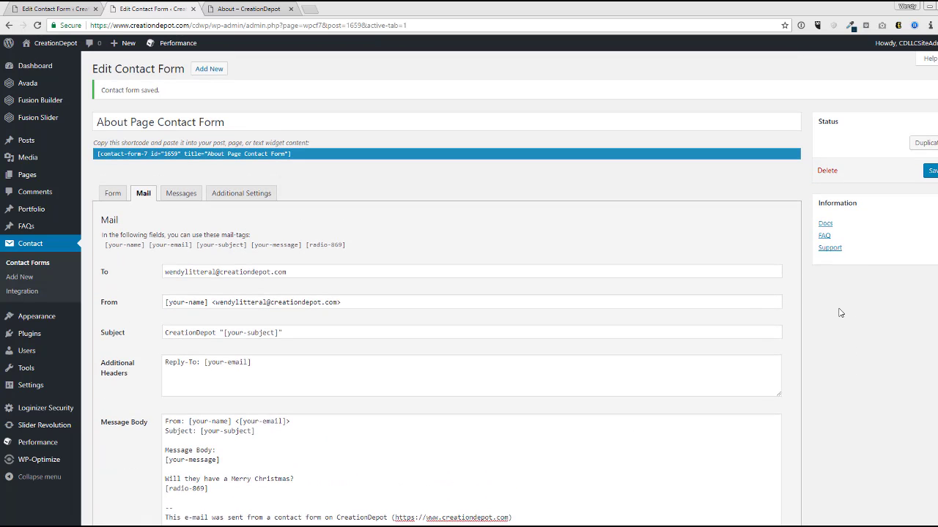
- Browse the contact form's Messages, Additional Settings and Mail tabs
left_click(189, 199)
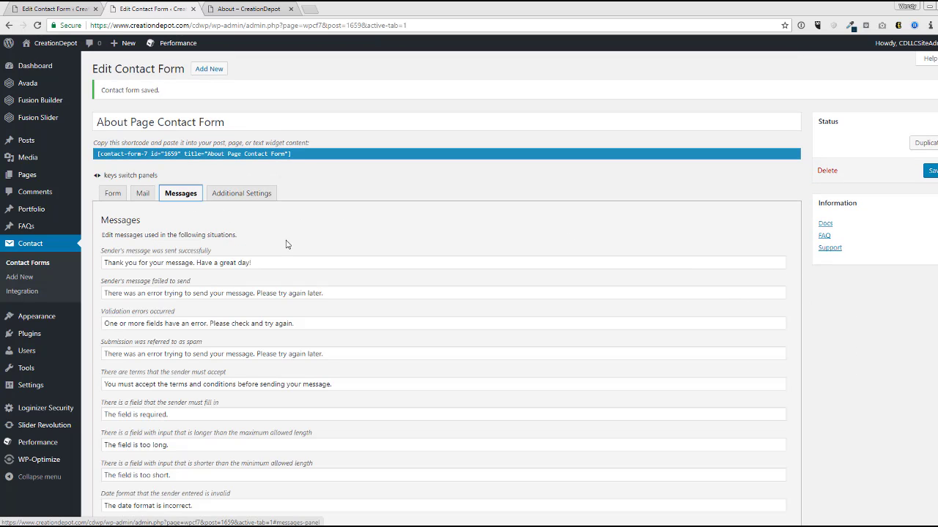
left_click(248, 196)
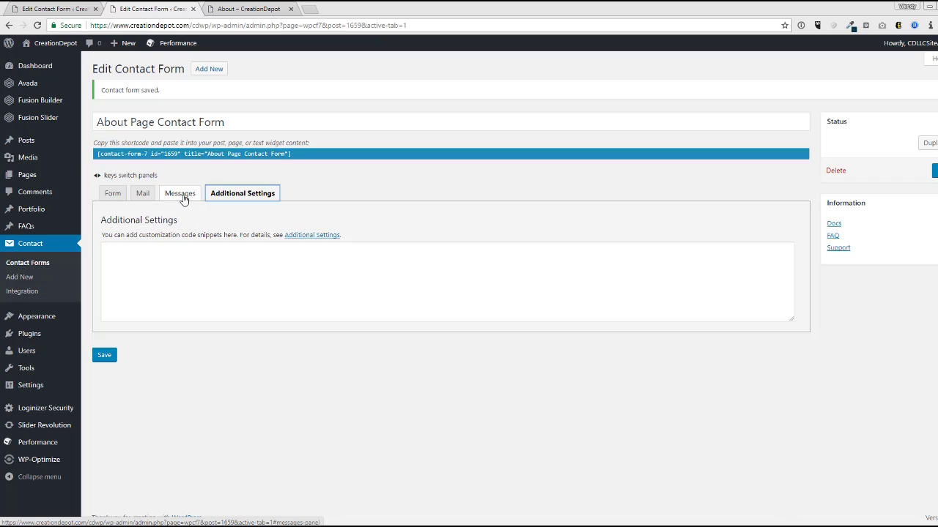
left_click(183, 194)
left_click(251, 194)
left_click(182, 195)
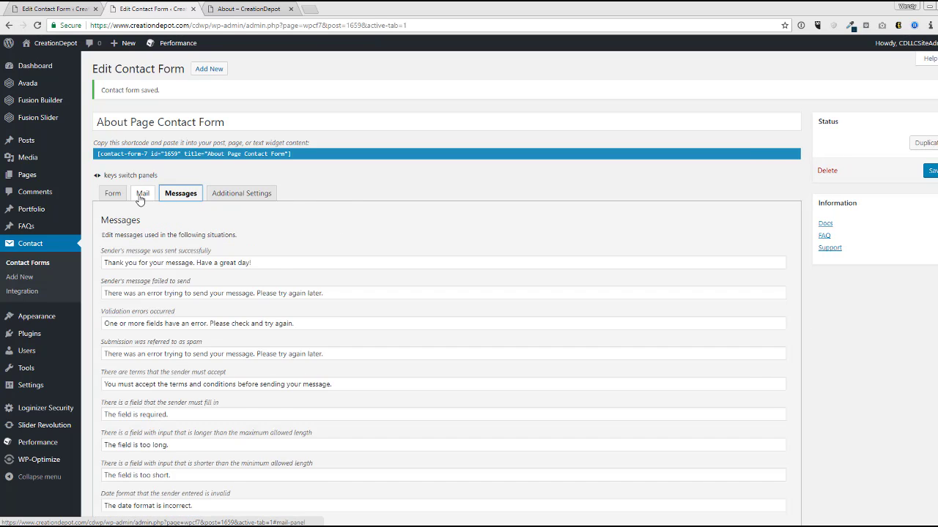
left_click(143, 195)
left_click(266, 196)
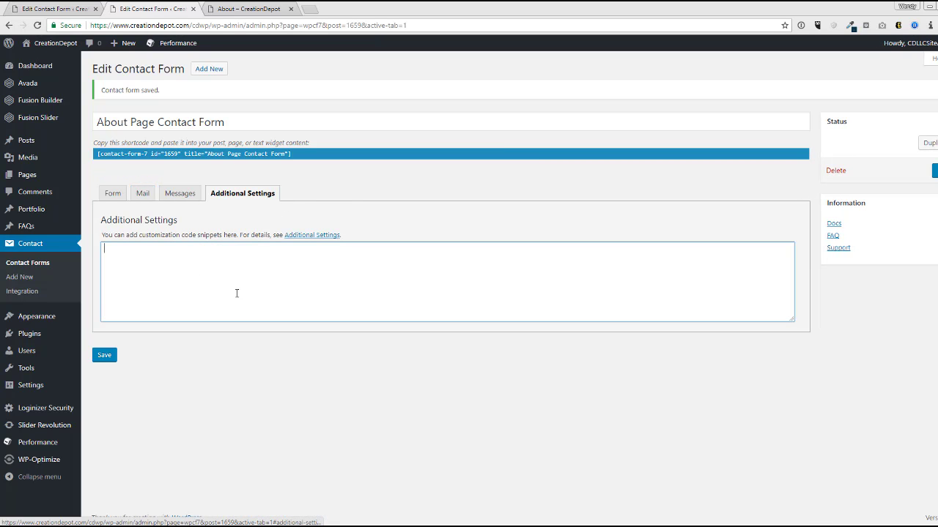
left_click(145, 195)
- Save the contact form and insert a blank line above [submit "Send"] in the template
left_click(115, 197)
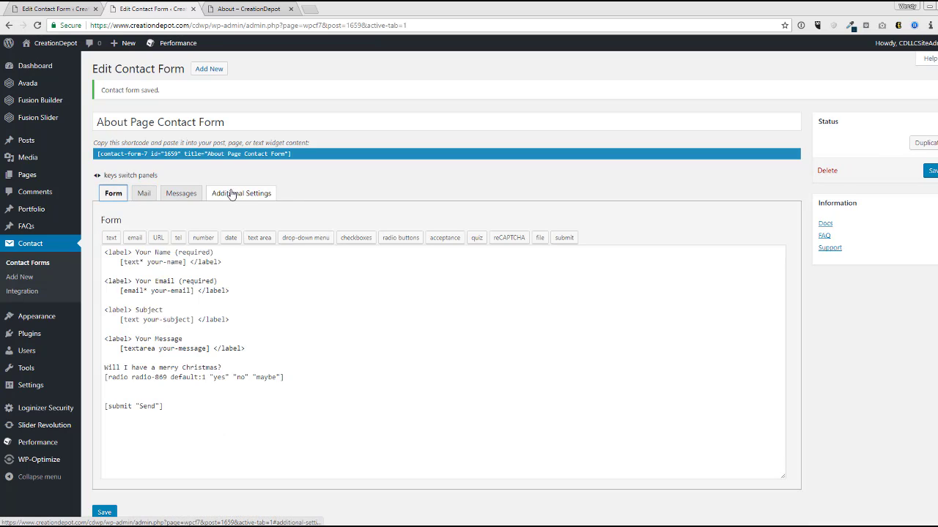
left_click(102, 512)
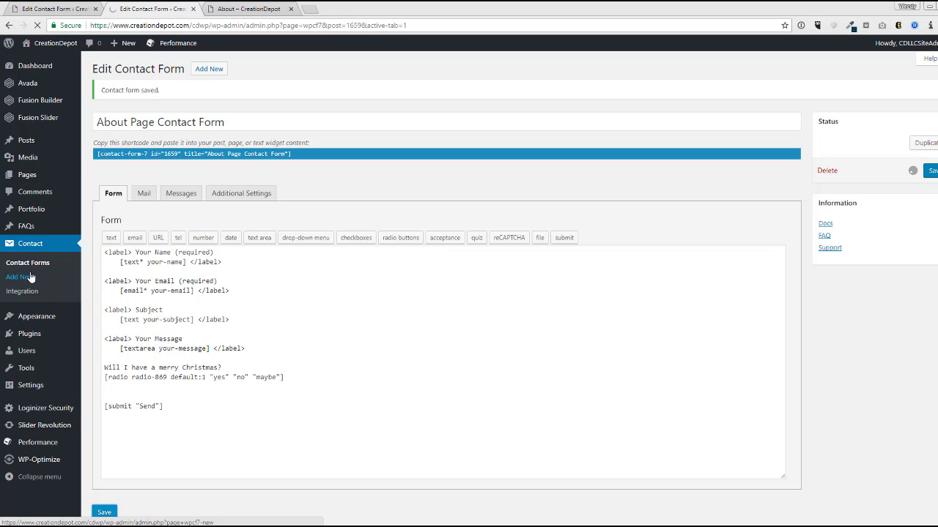
left_click(293, 389)
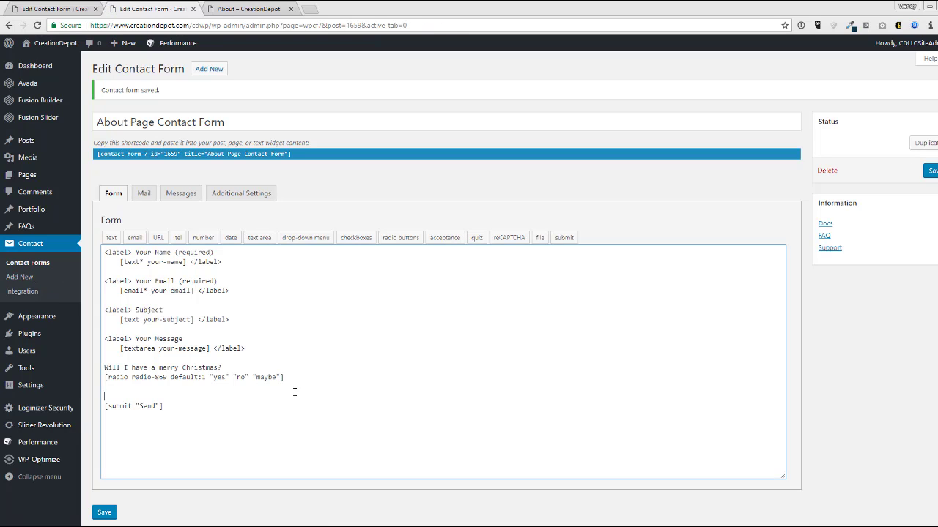
key("Return")
left_click(507, 241)
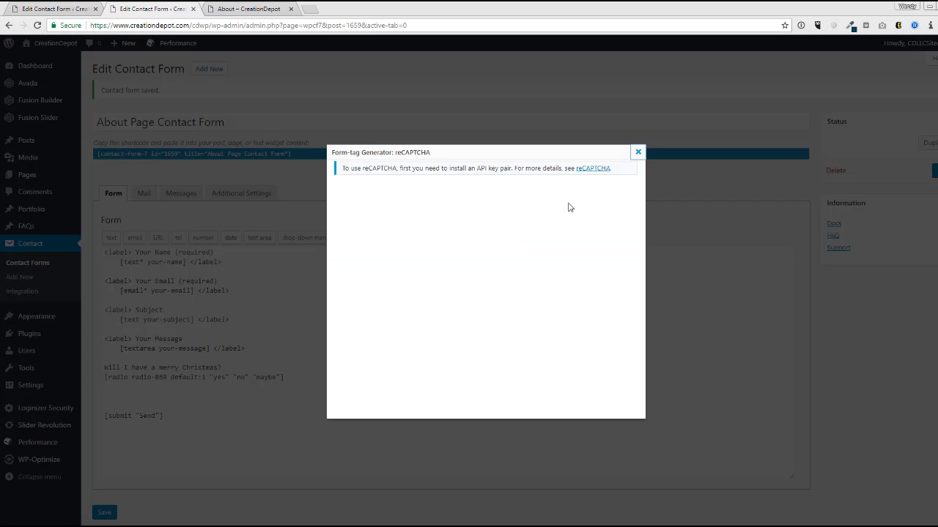
left_click_drag(411, 168, 576, 168)
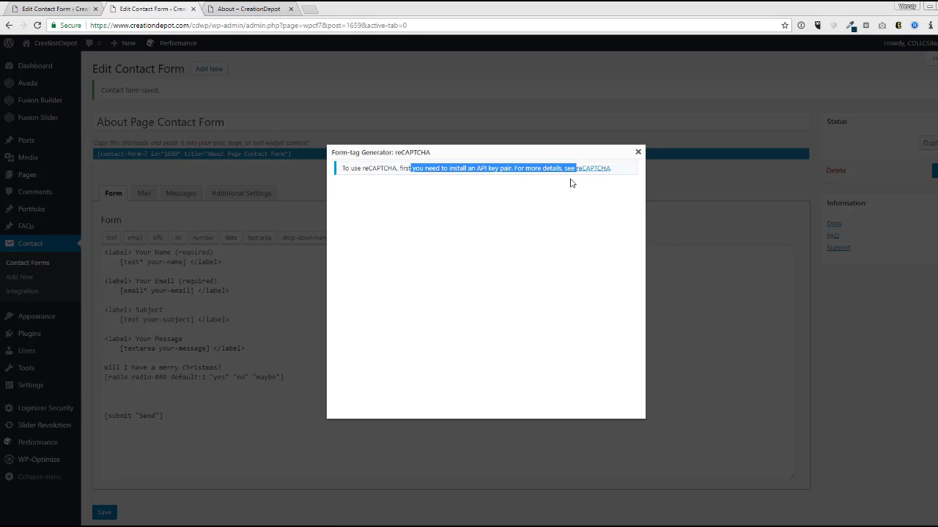
left_click(557, 188)
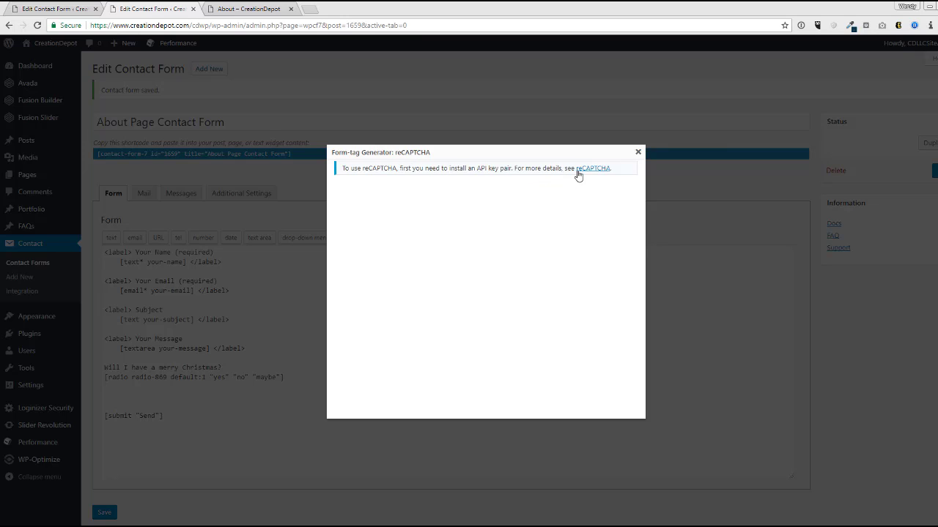
left_click_drag(576, 169, 492, 193)
left_click(494, 186)
left_click(638, 153)
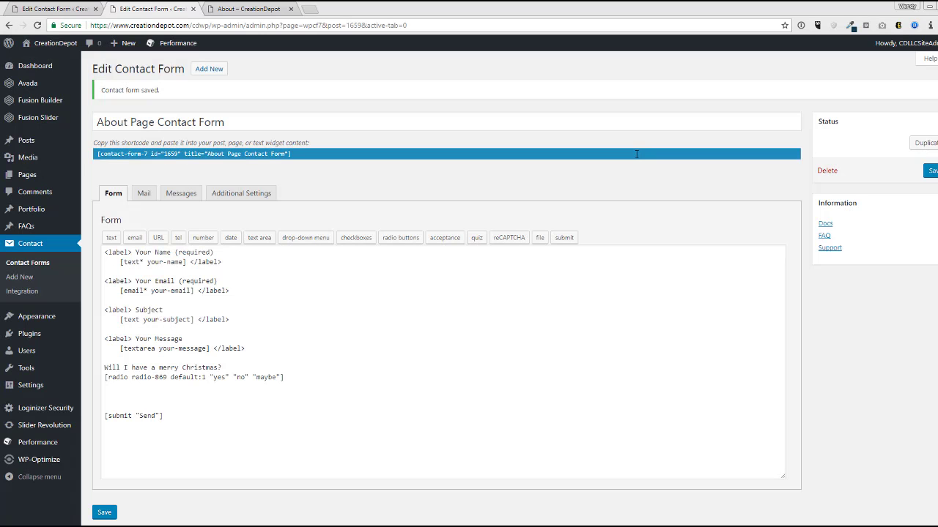